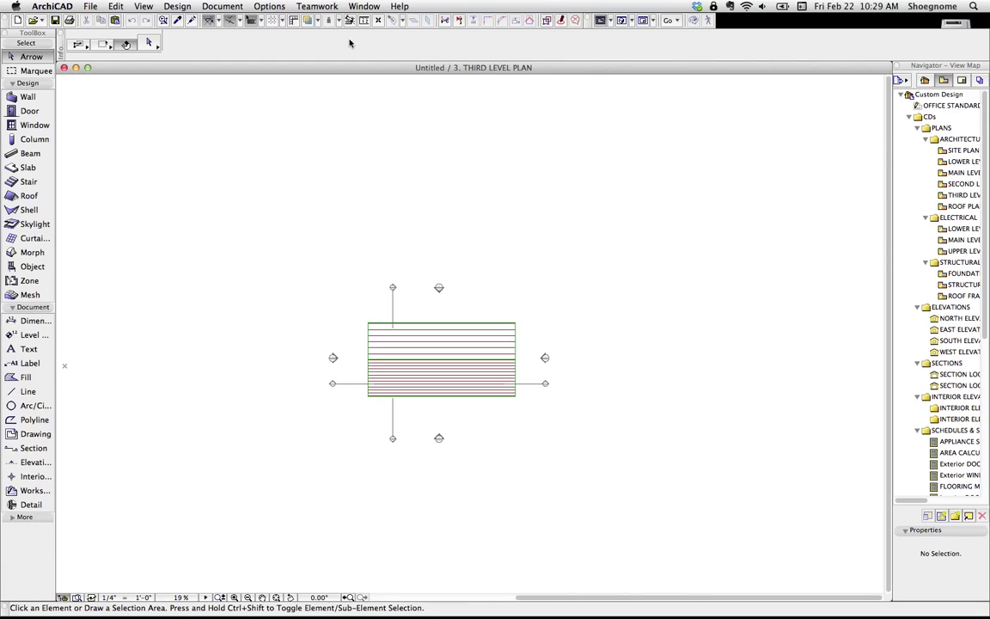
Step: Open Work Environment settings and view the schemes in Layouting Profile 16 and Visualization Profile 16
{"action": "left_click", "coordinate": [283, 6]}
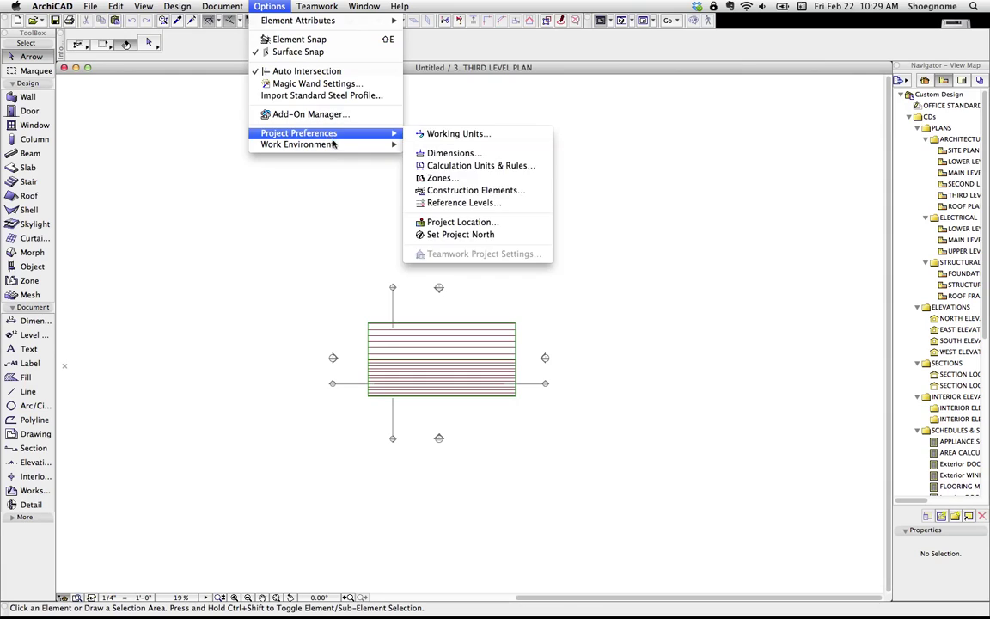
{"action": "mouse_move", "coordinate": [397, 145]}
{"action": "left_click", "coordinate": [432, 148]}
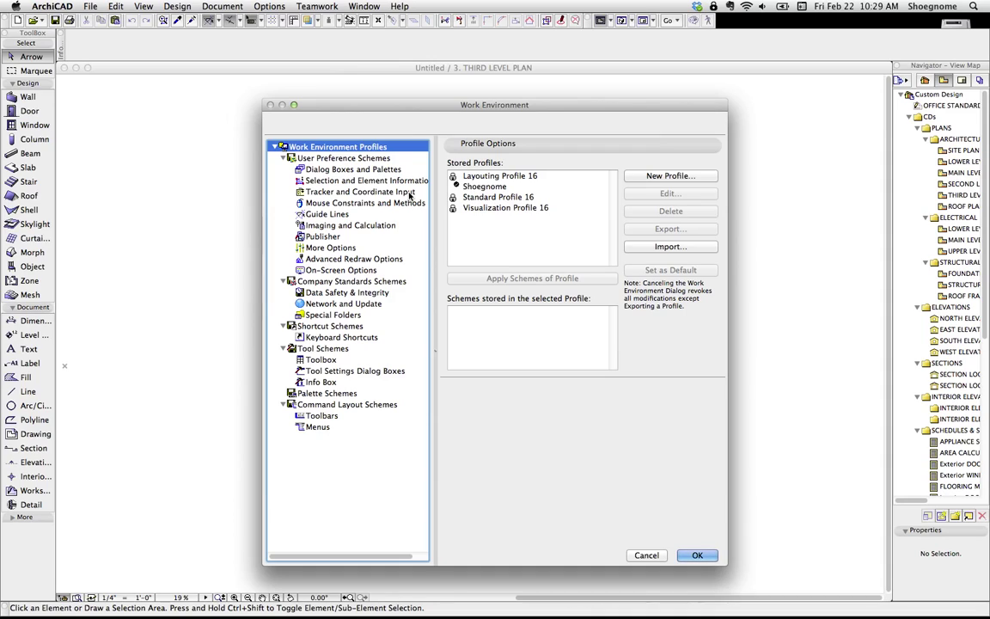
{"action": "left_click", "coordinate": [481, 177]}
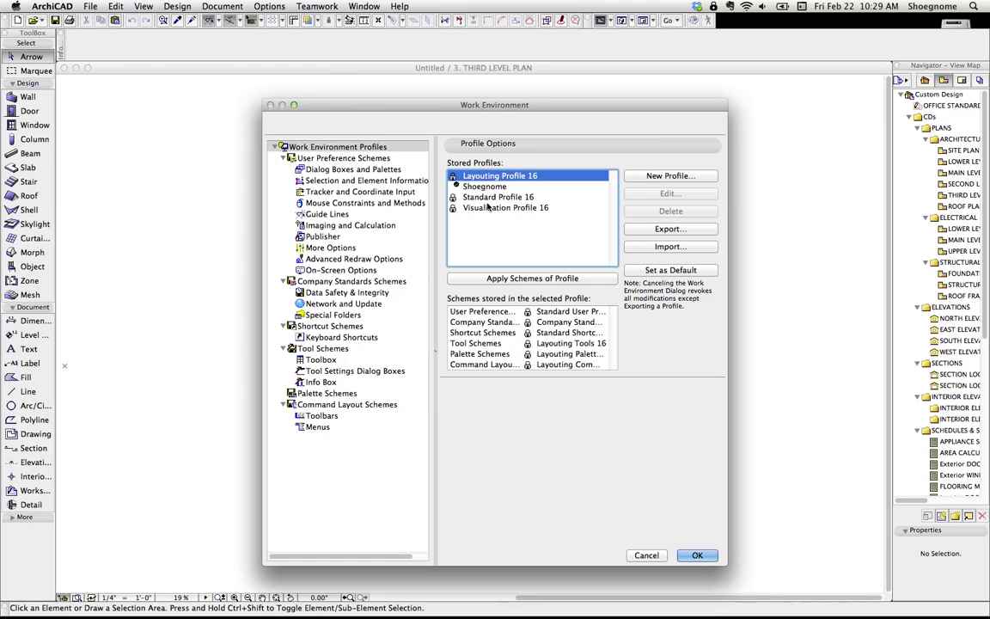
{"action": "left_click", "coordinate": [488, 208]}
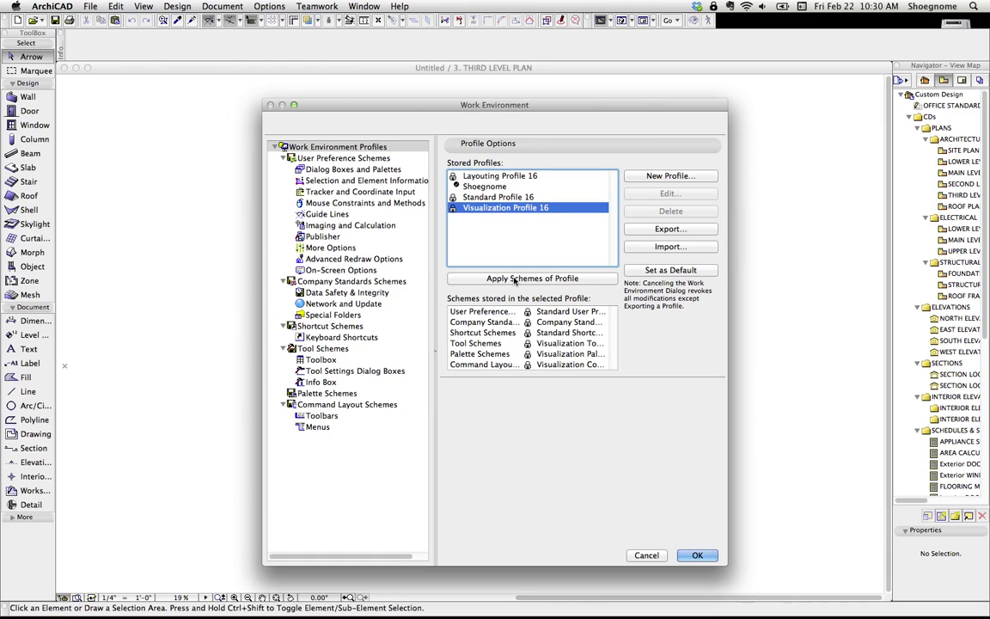
Step: Browse the stored User Preference, Company Standards and Shortcut scheme lists
{"action": "left_click", "coordinate": [294, 157]}
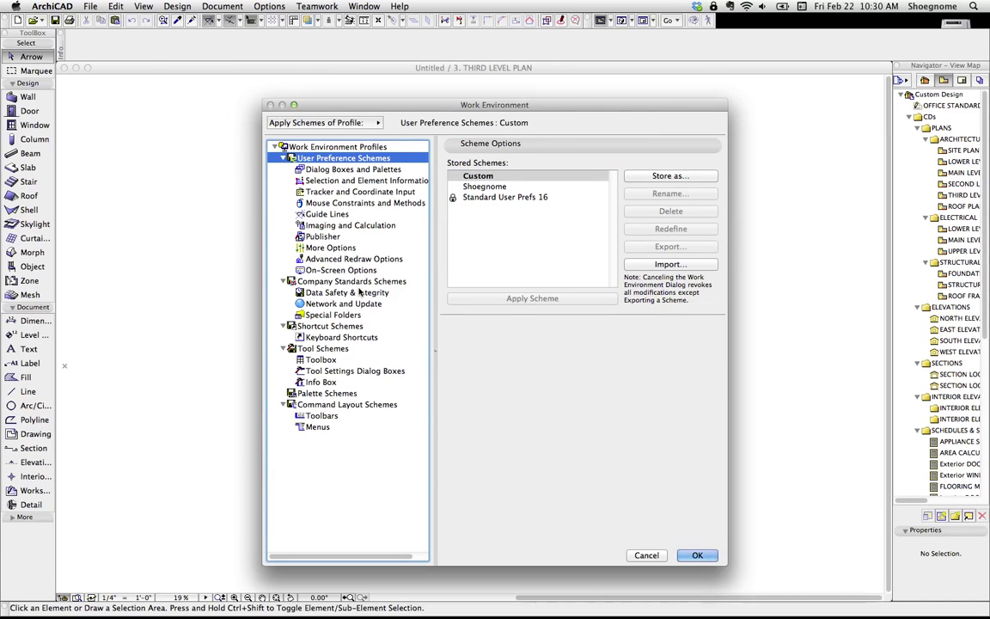
{"action": "left_click", "coordinate": [331, 281]}
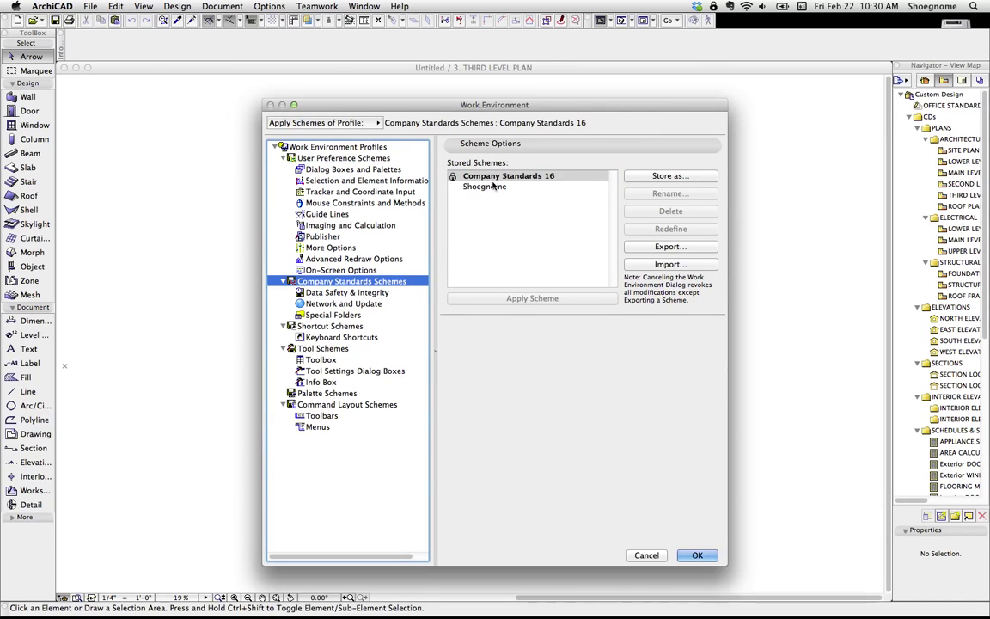
{"action": "left_click", "coordinate": [354, 328]}
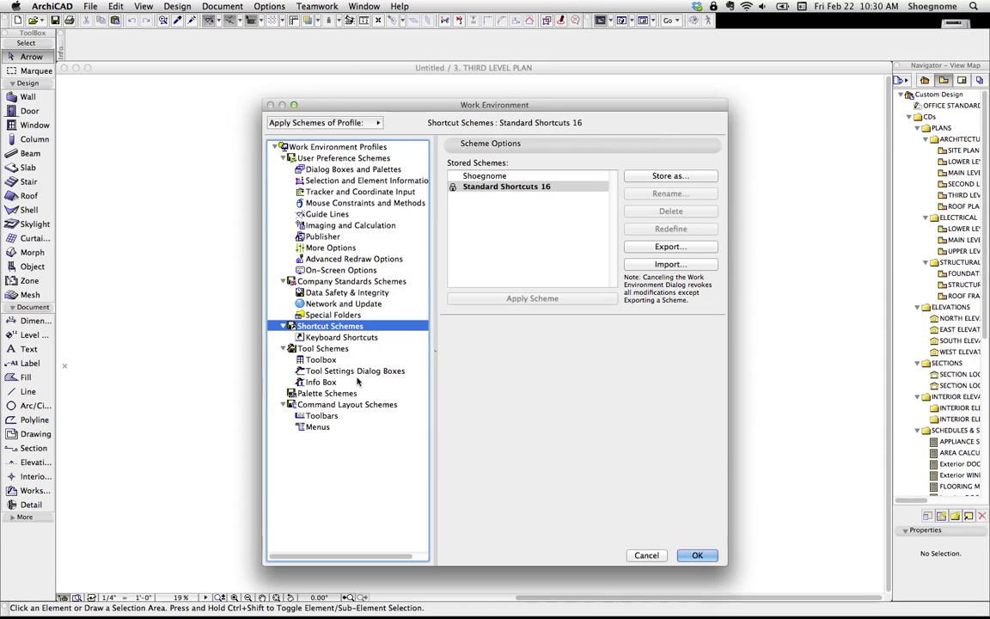
{"action": "left_click", "coordinate": [341, 170]}
{"action": "key", "text": "Up"}
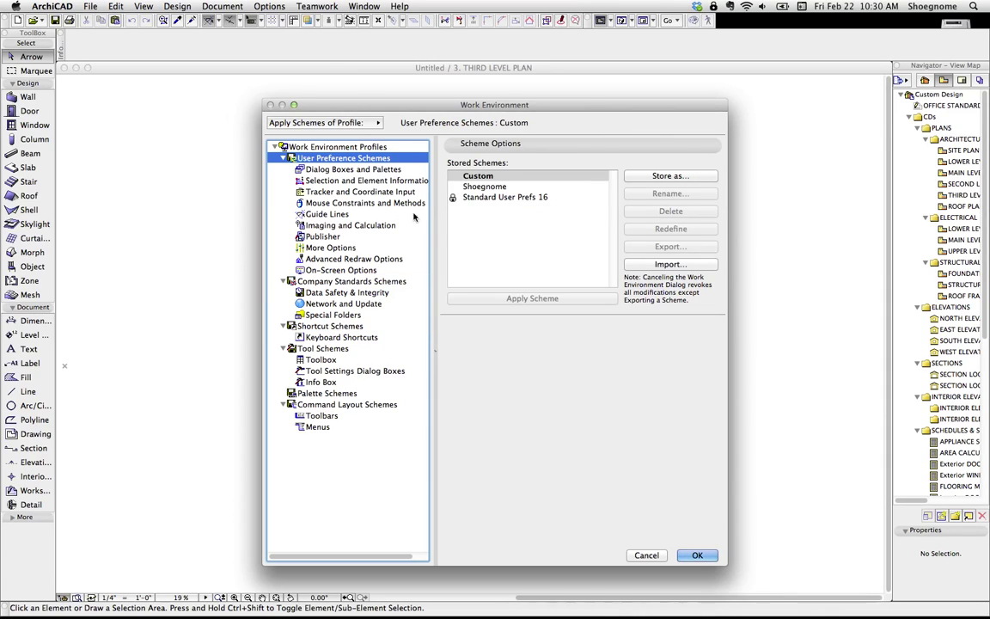
Step: Browse Dialog Boxes, Mouse Constraints, Guide Lines, More Options and On-Screen Options, then return to User Preference Schemes
{"action": "key", "text": "Down"}
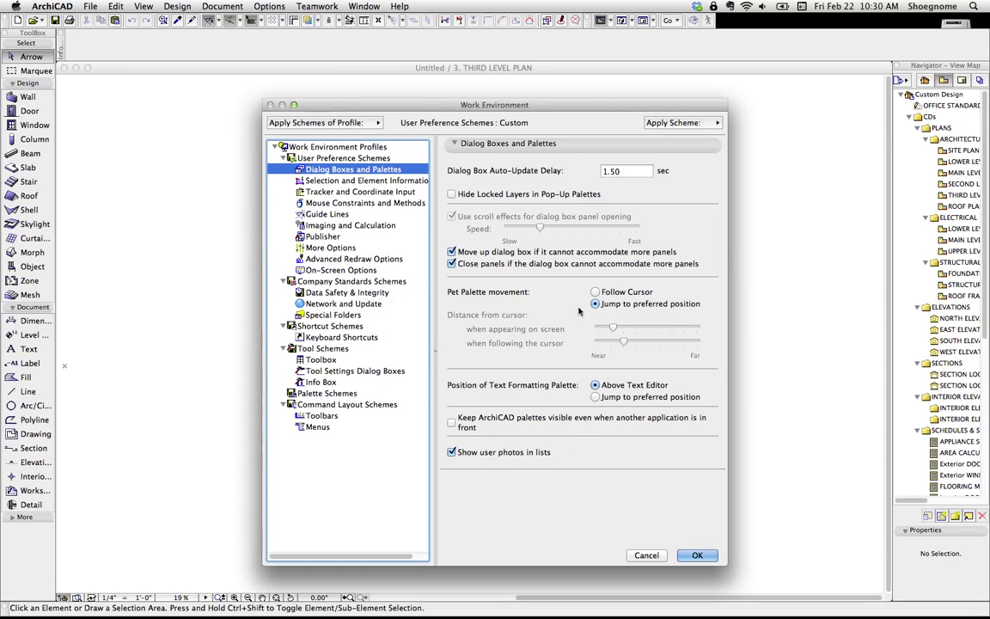
{"action": "left_click", "coordinate": [330, 203]}
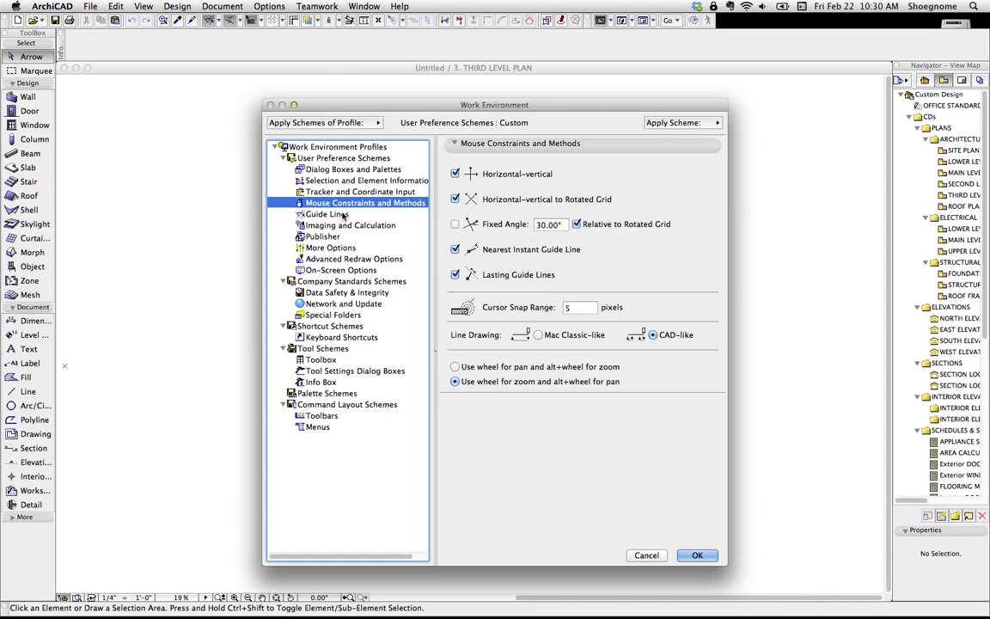
{"action": "left_click", "coordinate": [342, 215]}
{"action": "left_click", "coordinate": [369, 248]}
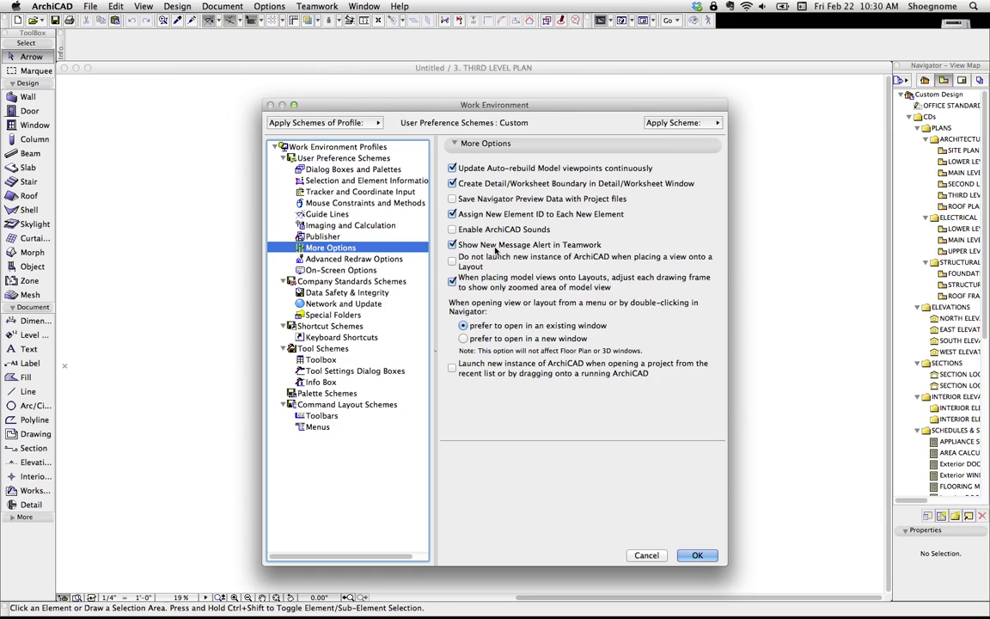
{"action": "left_click", "coordinate": [377, 271]}
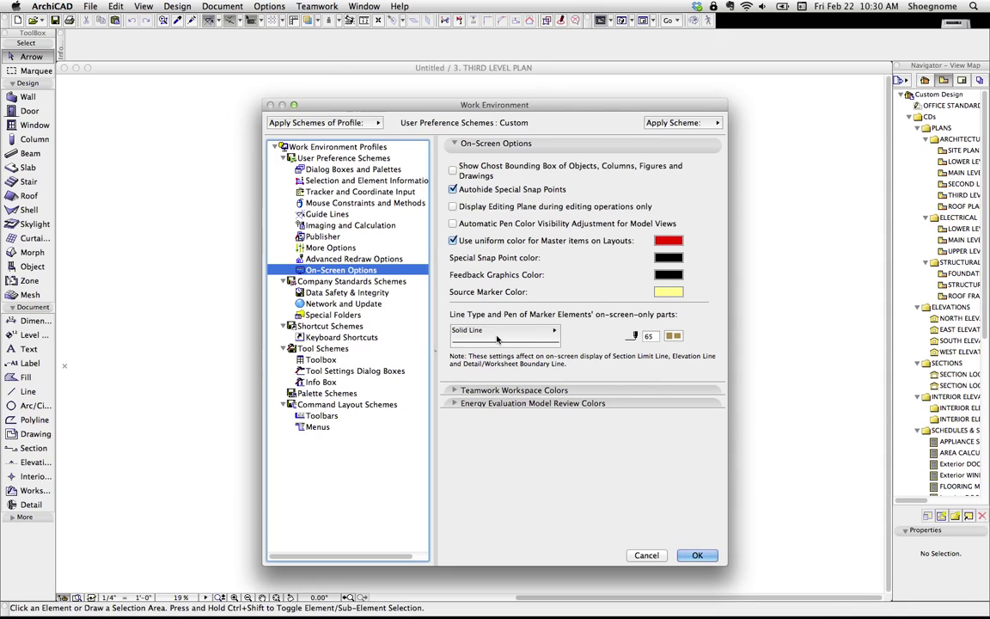
{"action": "left_click", "coordinate": [358, 160]}
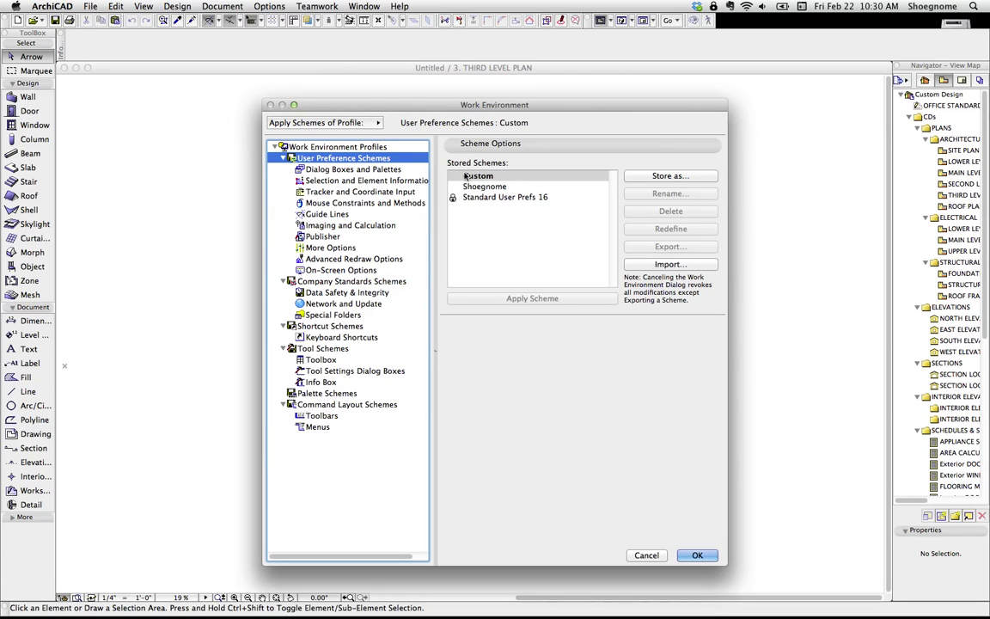
Step: Select the Shoegnome profile in Work Environment Profiles to review its schemes
{"action": "left_click", "coordinate": [352, 148]}
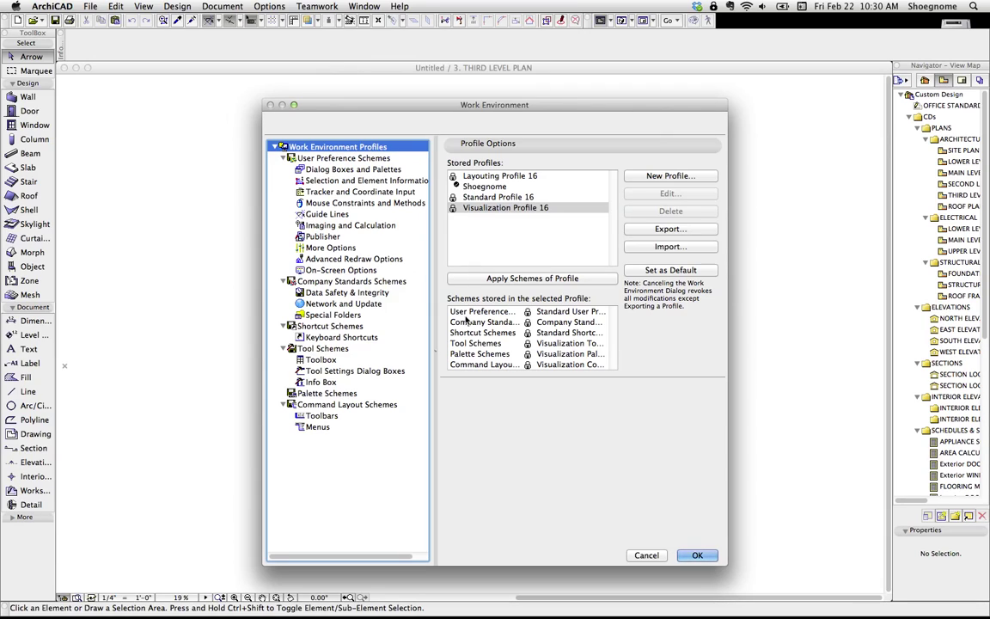
{"action": "left_click", "coordinate": [469, 321]}
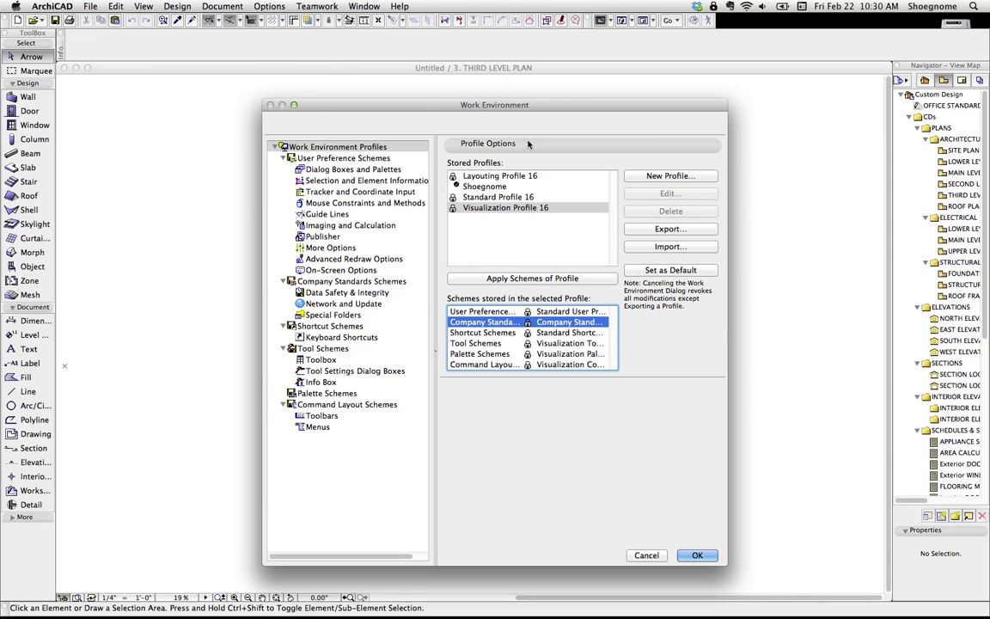
{"action": "left_click", "coordinate": [484, 187]}
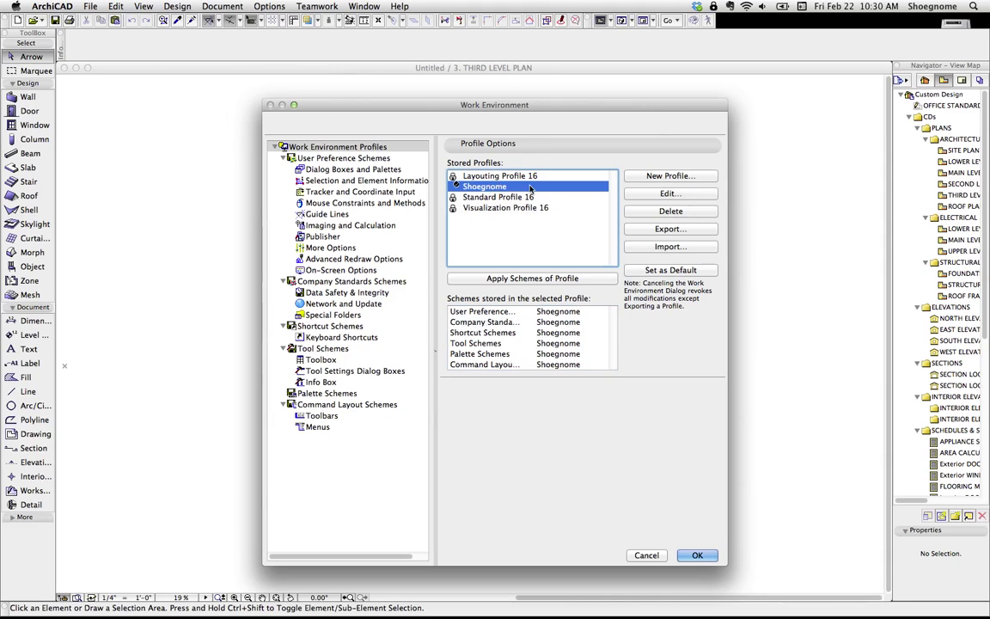
Step: Check the Shoegnome profile's User Preference scheme in its editor, then cancel without changes
{"action": "left_click", "coordinate": [671, 194]}
{"action": "left_click_drag", "start_coordinate": [551, 154], "coordinate": [576, 266]}
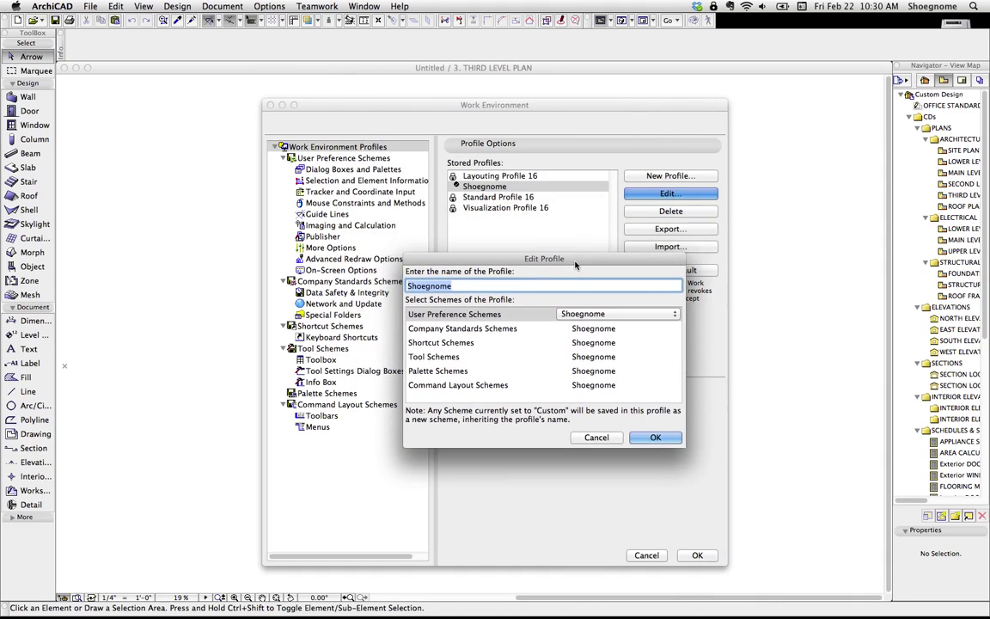
{"action": "left_click", "coordinate": [606, 314]}
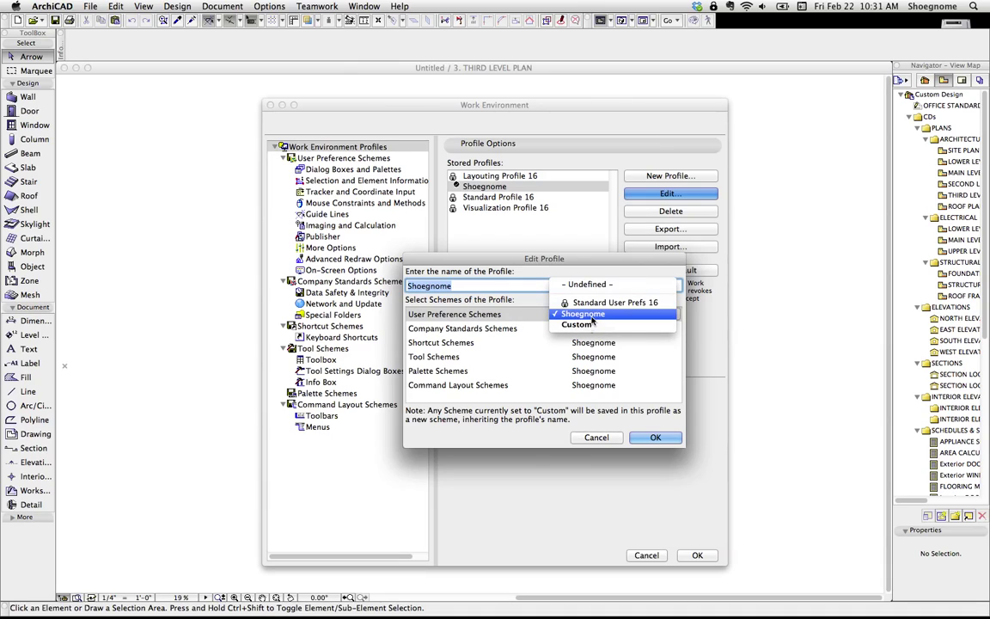
{"action": "left_click", "coordinate": [537, 384]}
{"action": "left_click", "coordinate": [597, 437]}
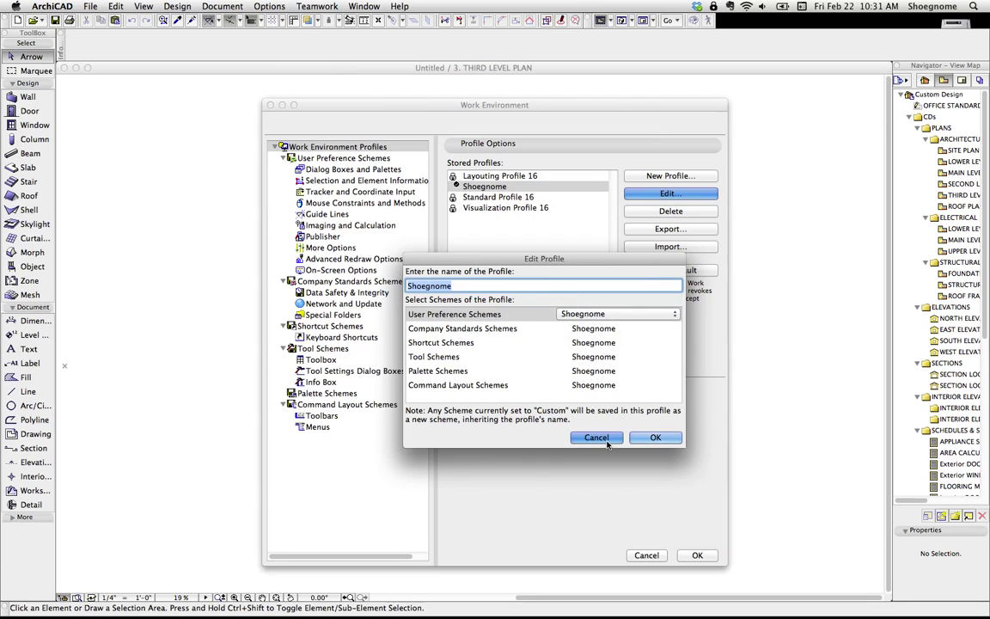
{"action": "left_click", "coordinate": [331, 348]}
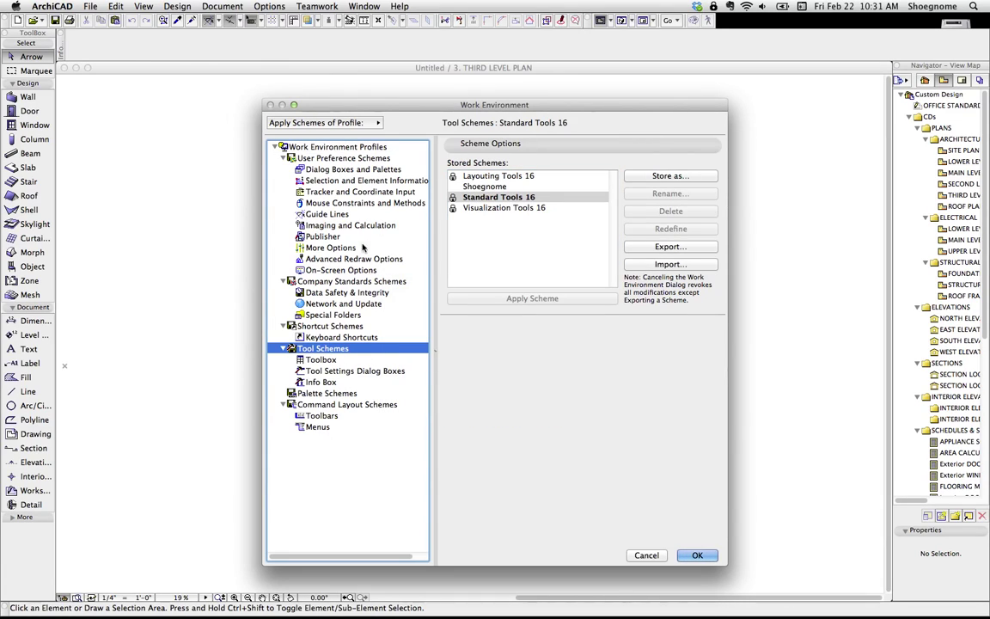
{"action": "left_click", "coordinate": [370, 325]}
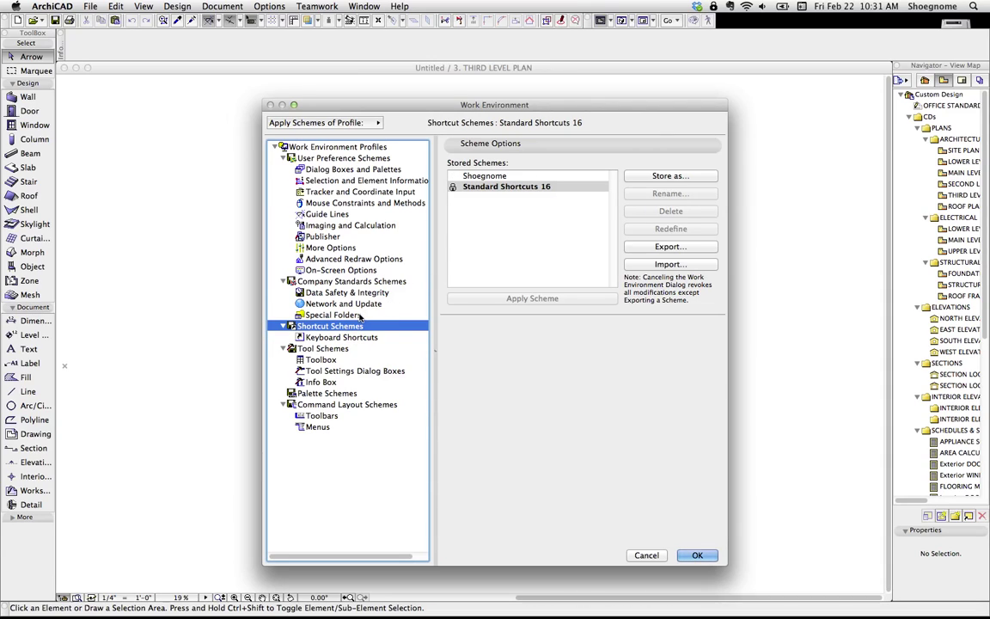
{"action": "left_click", "coordinate": [330, 247]}
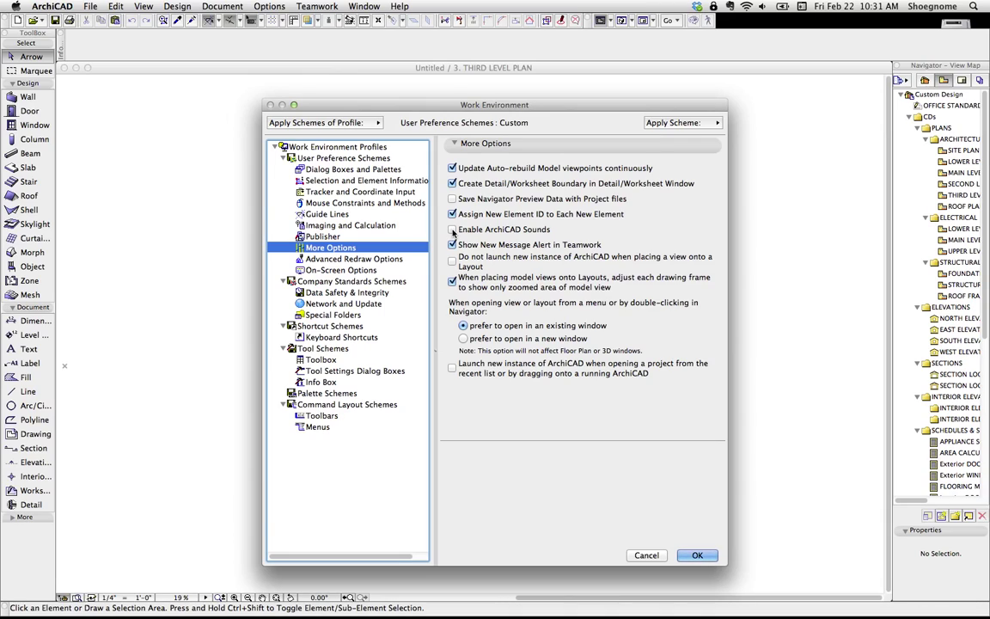
{"action": "left_click", "coordinate": [344, 158]}
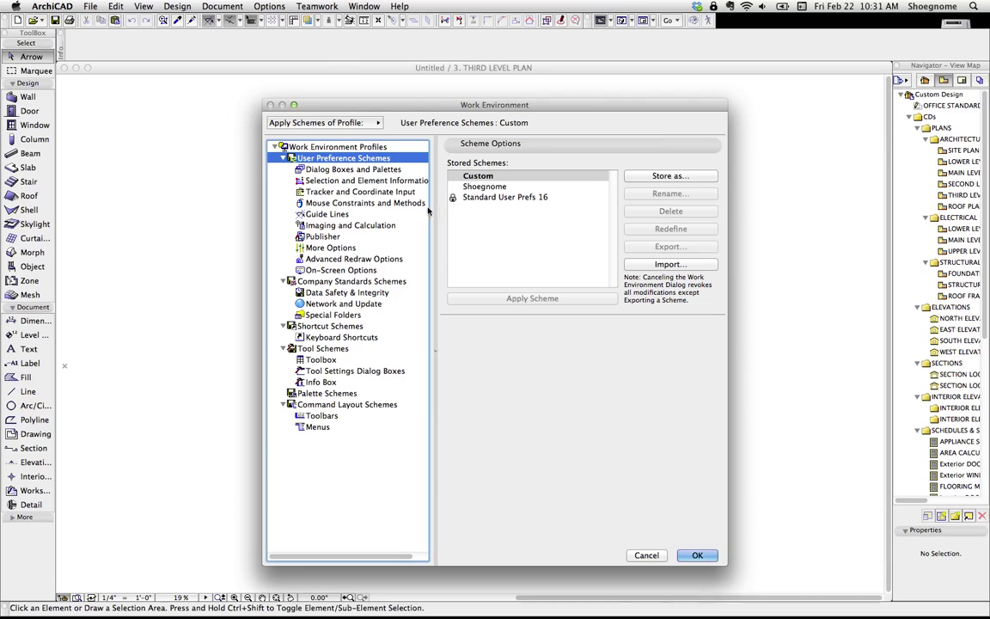
{"action": "left_click", "coordinate": [494, 186]}
{"action": "double_click", "coordinate": [494, 187]}
{"action": "left_click", "coordinate": [520, 258]}
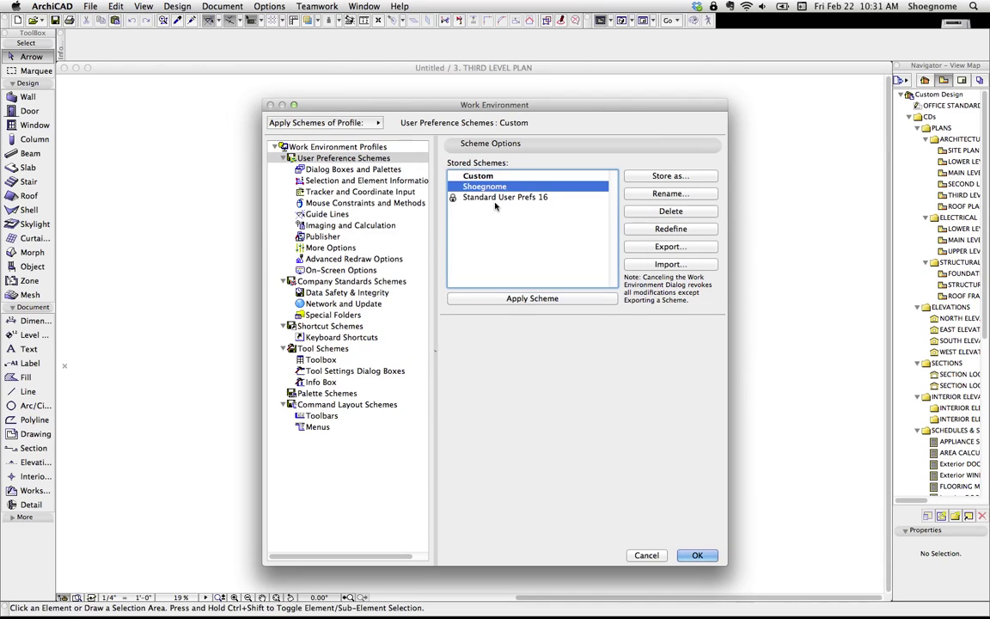
{"action": "left_click", "coordinate": [543, 301]}
{"action": "left_click", "coordinate": [579, 260]}
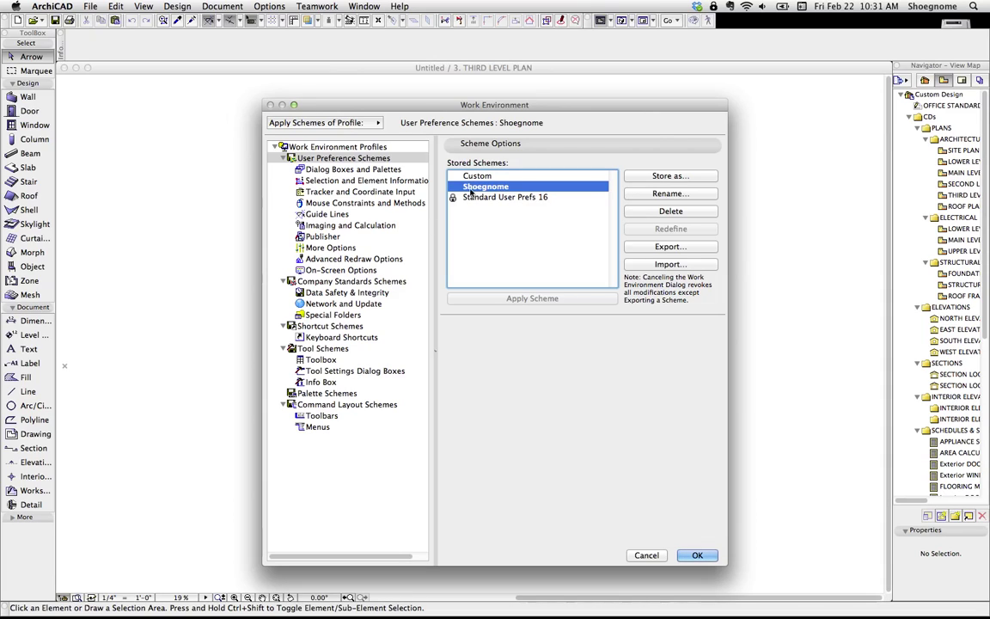
{"action": "left_click", "coordinate": [352, 246]}
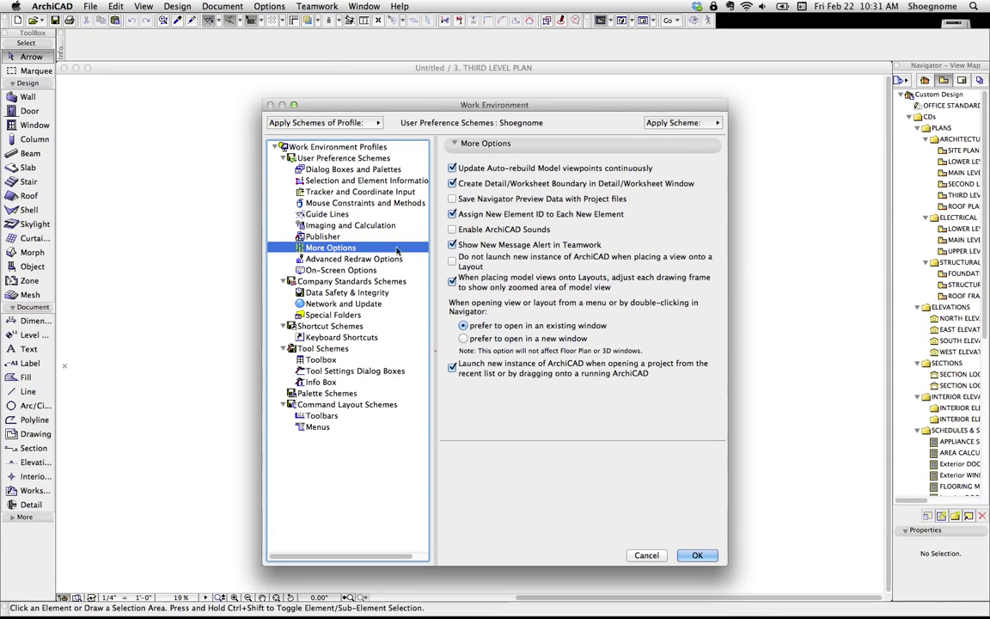
{"action": "left_click", "coordinate": [452, 229]}
{"action": "left_click", "coordinate": [342, 159]}
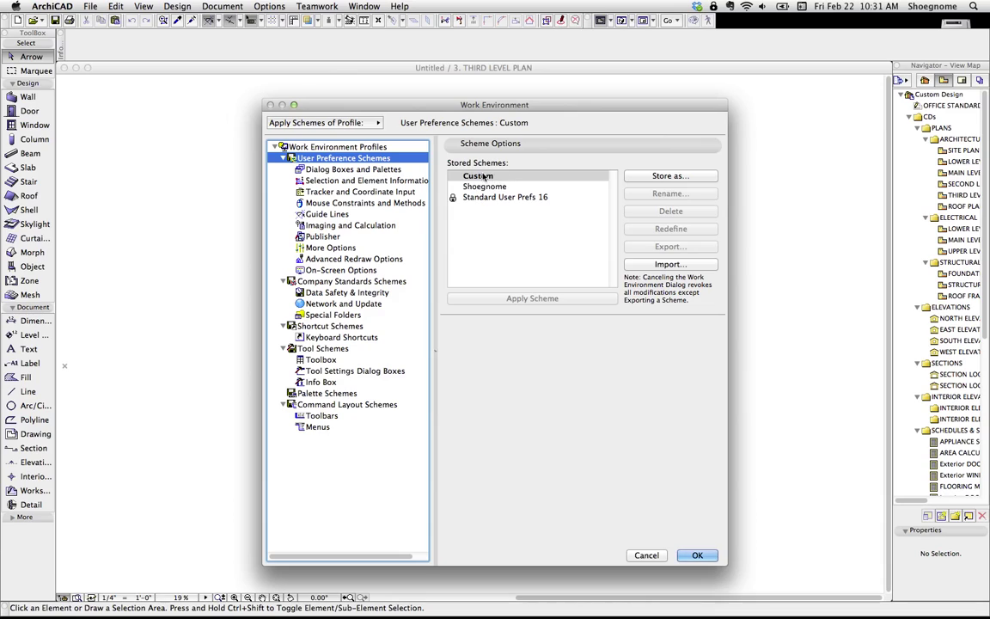
{"action": "left_click", "coordinate": [662, 175]}
{"action": "left_click", "coordinate": [505, 250]}
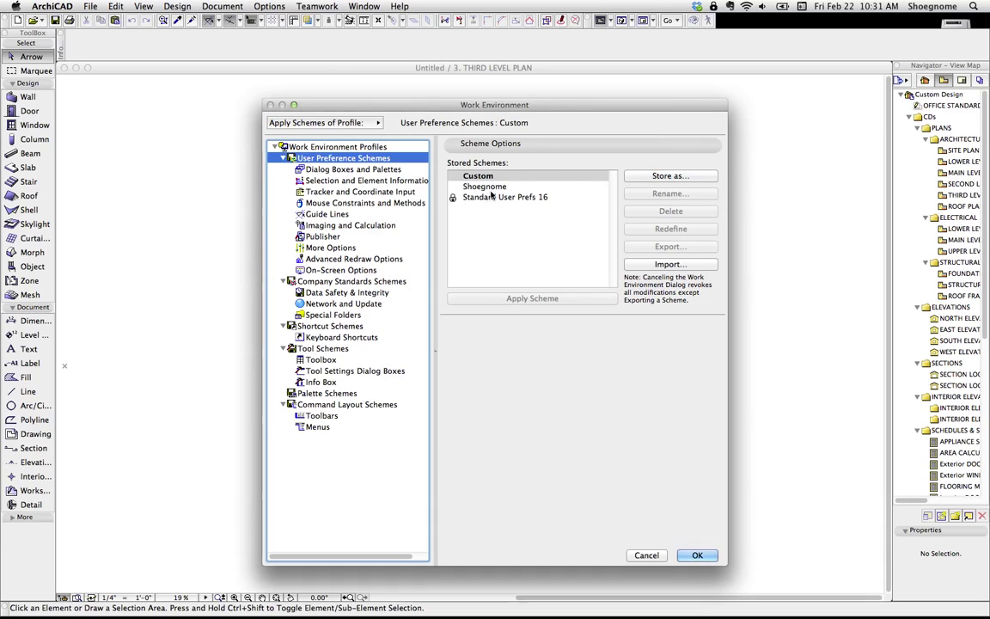
{"action": "left_click", "coordinate": [485, 186]}
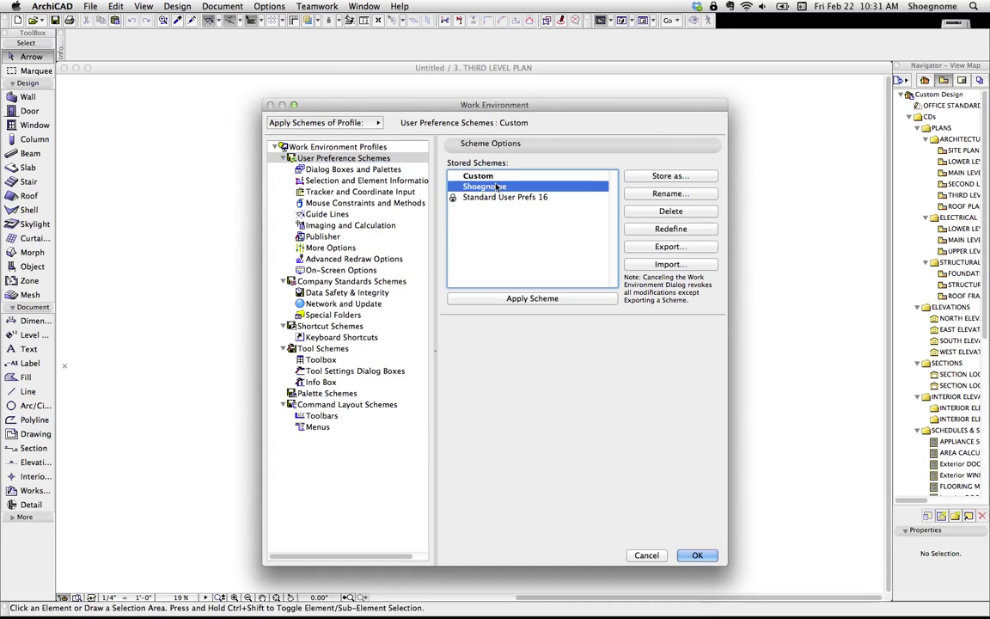
{"action": "left_click", "coordinate": [670, 228]}
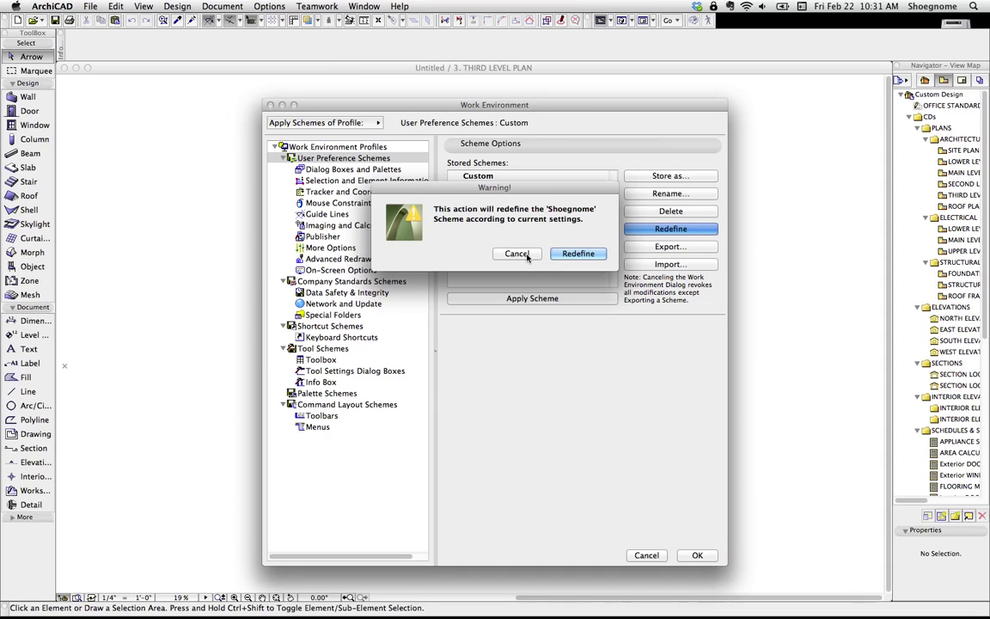
Step: Cancel redefining the Shoegnome scheme and view the stored Company Standards and Palette Schemes
{"action": "left_click", "coordinate": [526, 254]}
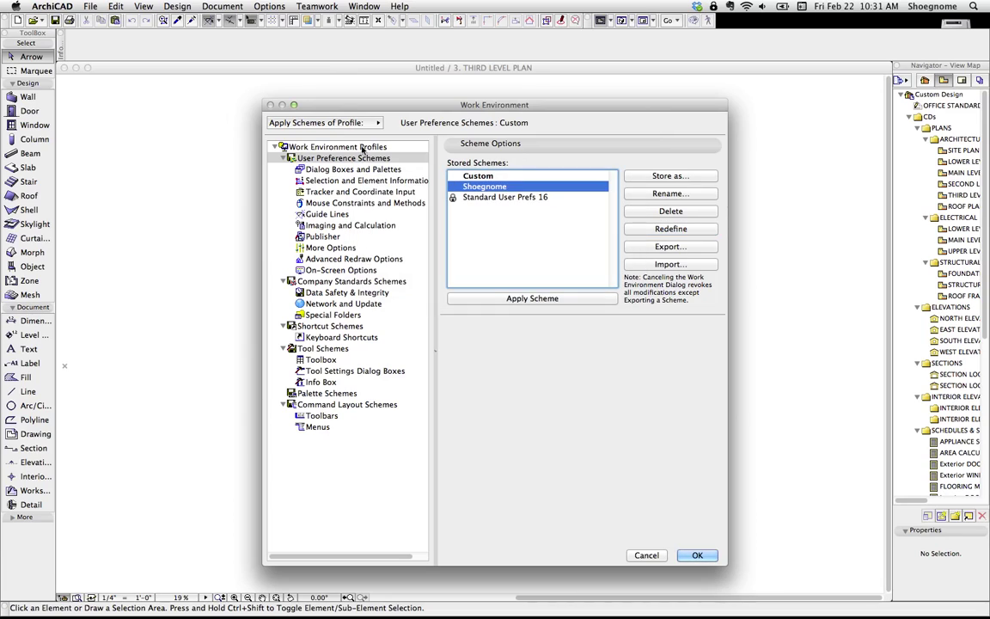
{"action": "left_click", "coordinate": [351, 281]}
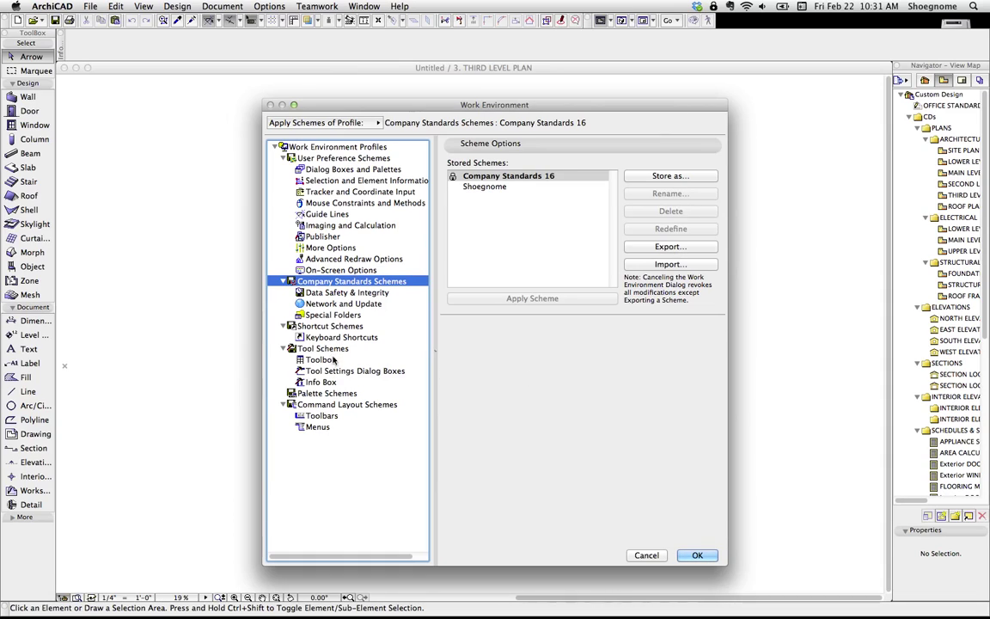
{"action": "left_click", "coordinate": [326, 392]}
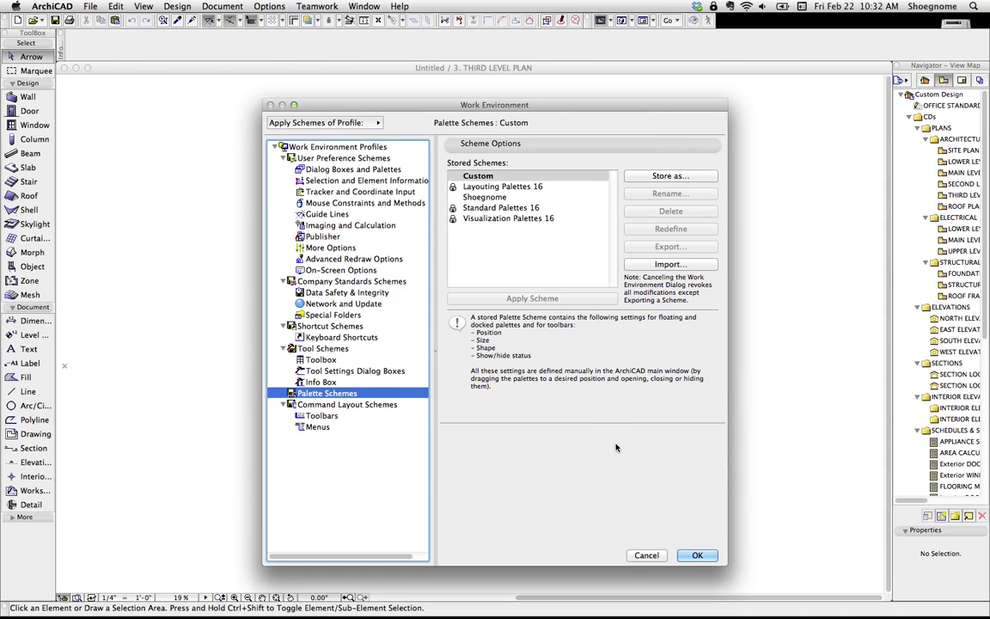
Step: Cancel Work Environment and float the Toolbox and Navigator palettes over the plan
{"action": "left_click", "coordinate": [647, 555]}
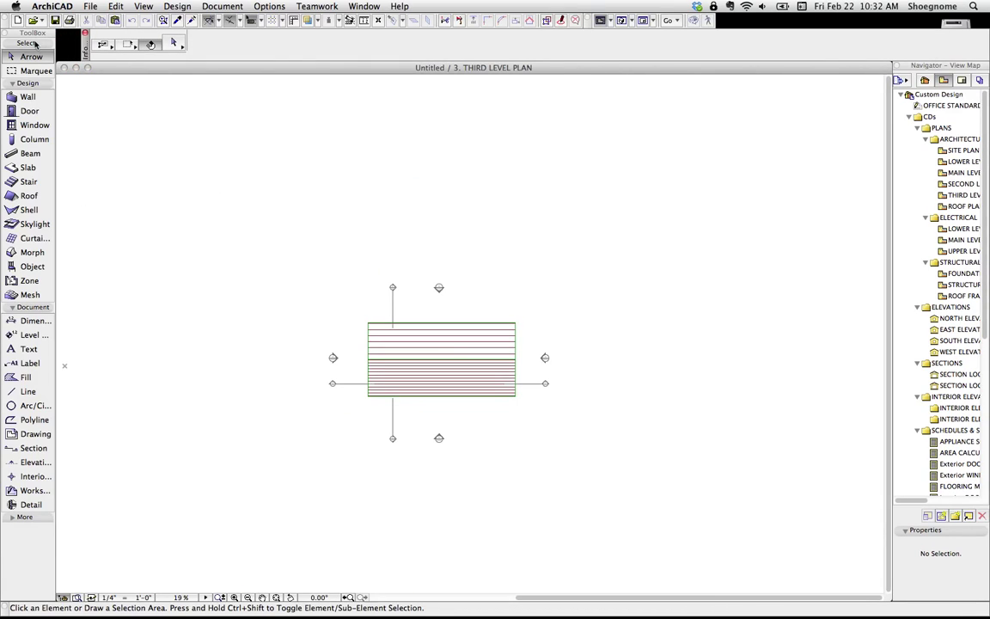
{"action": "left_click_drag", "start_coordinate": [32, 36], "coordinate": [229, 152]}
{"action": "left_click_drag", "start_coordinate": [956, 64], "coordinate": [652, 186]}
Step: Show the Classic 3D Navigation and Edit Elements toolbars
{"action": "left_click", "coordinate": [363, 7]}
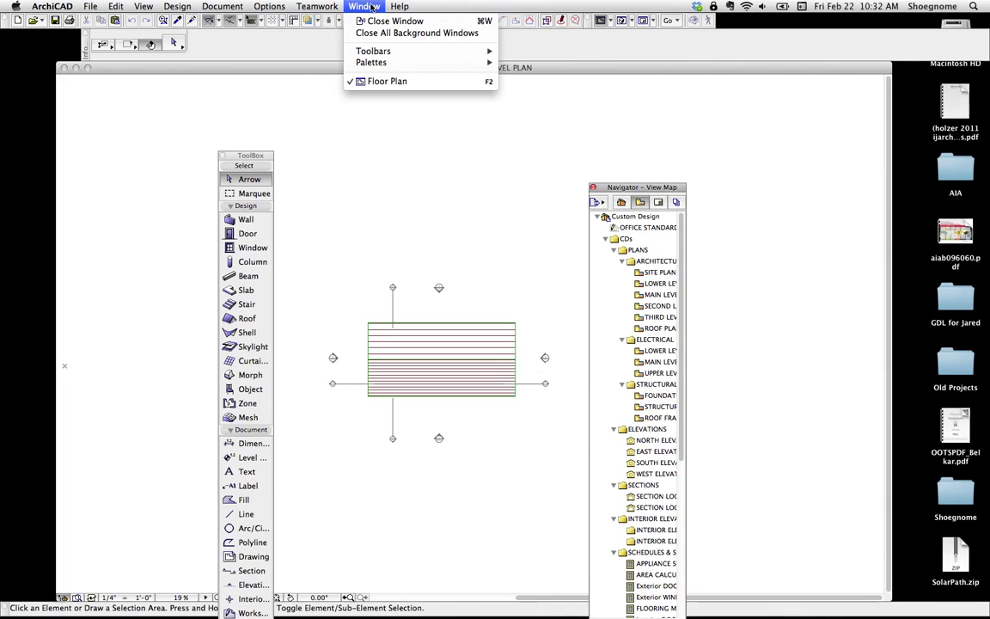
{"action": "mouse_move", "coordinate": [382, 51]}
{"action": "left_click", "coordinate": [530, 86]}
{"action": "left_click", "coordinate": [363, 7]}
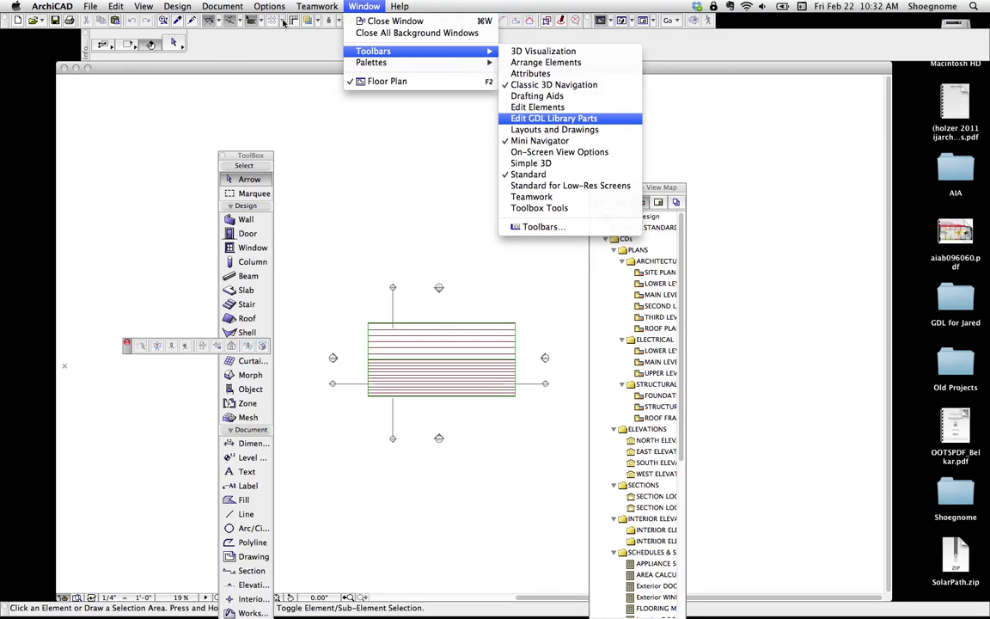
{"action": "left_click", "coordinate": [537, 107]}
{"action": "left_click", "coordinate": [269, 6]}
{"action": "mouse_move", "coordinate": [302, 143]}
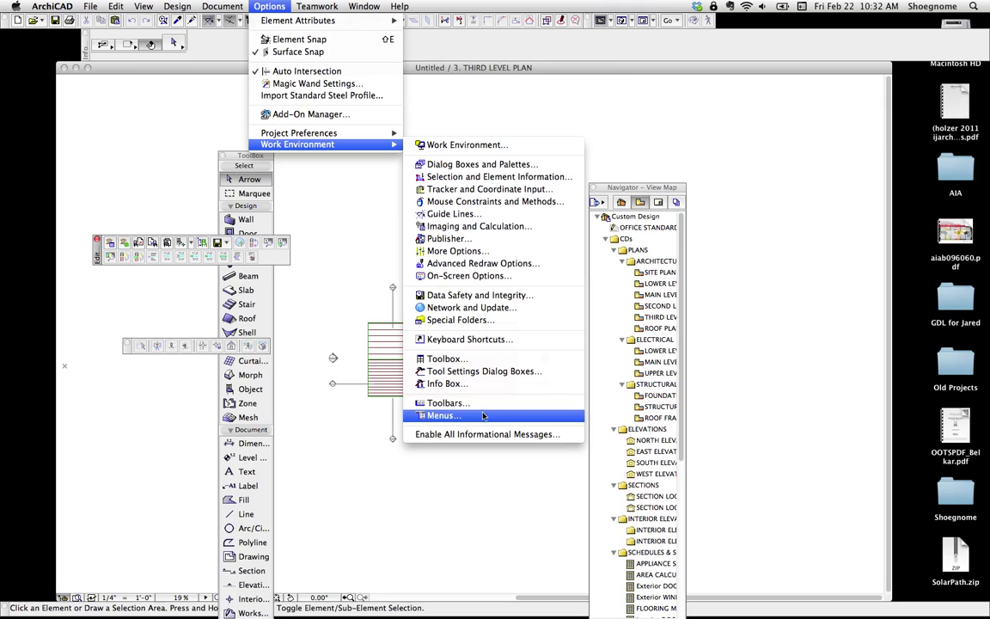
Step: Store the current palette layout as a palette scheme named 'Shoegnome'
{"action": "left_click", "coordinate": [456, 402]}
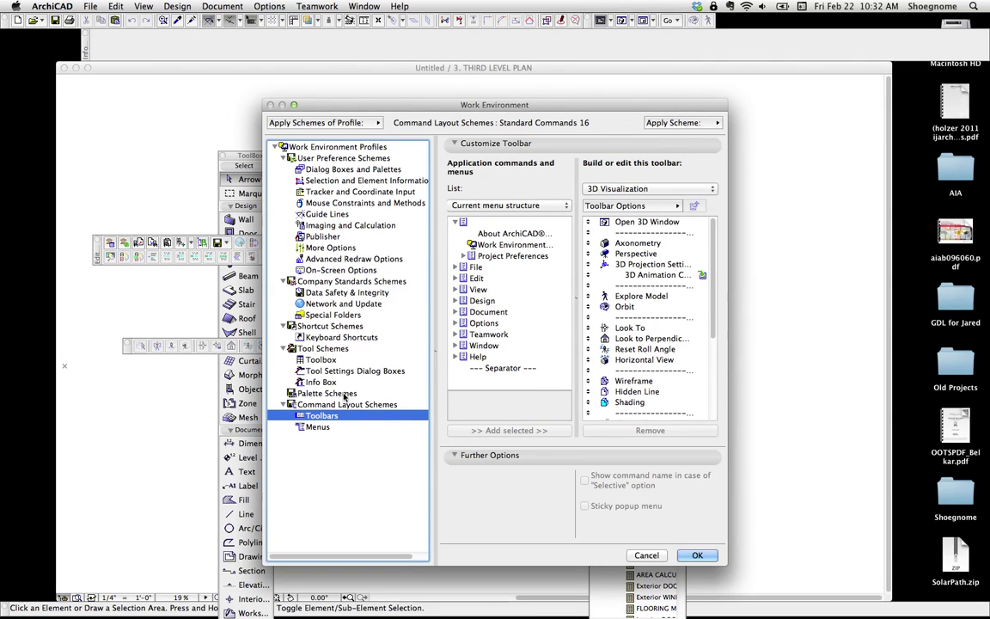
{"action": "left_click", "coordinate": [327, 393]}
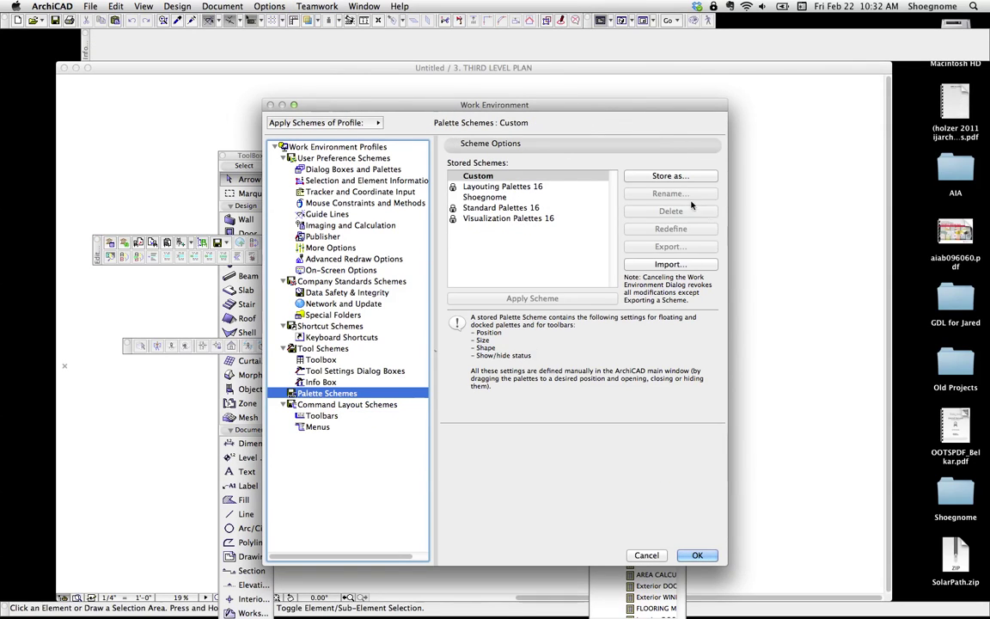
{"action": "left_click", "coordinate": [669, 176]}
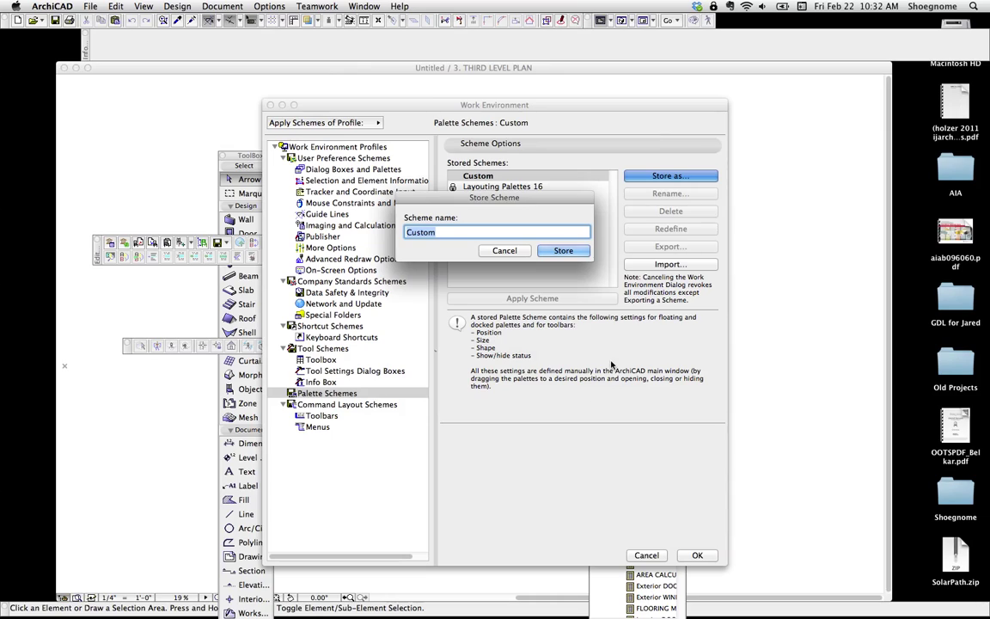
{"action": "type", "text": "Shoegnome"}
{"action": "key", "text": "Return"}
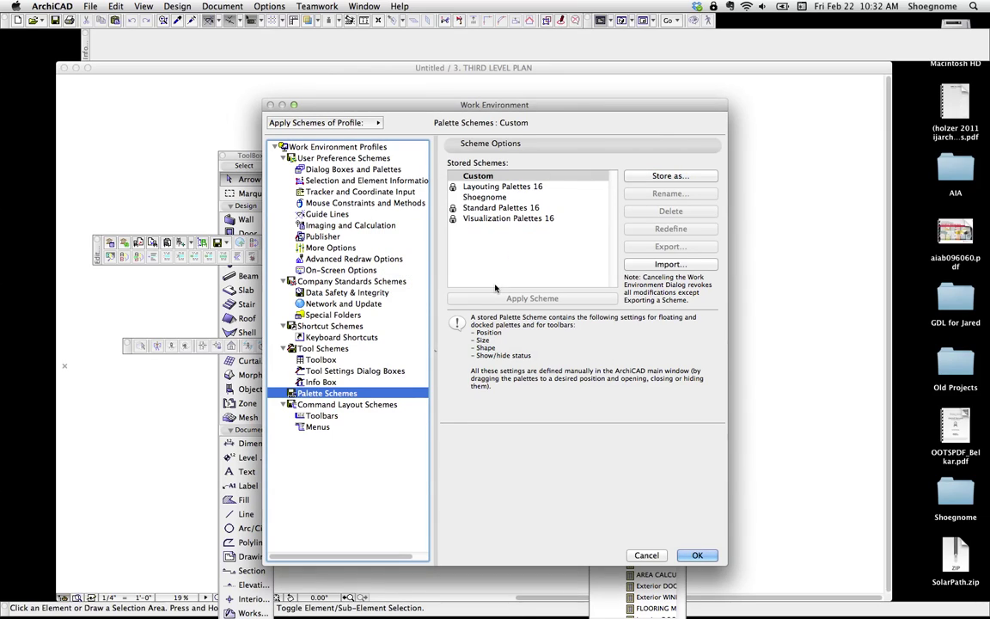
Step: Apply the Shoegnome user preference scheme
{"action": "left_click", "coordinate": [332, 146]}
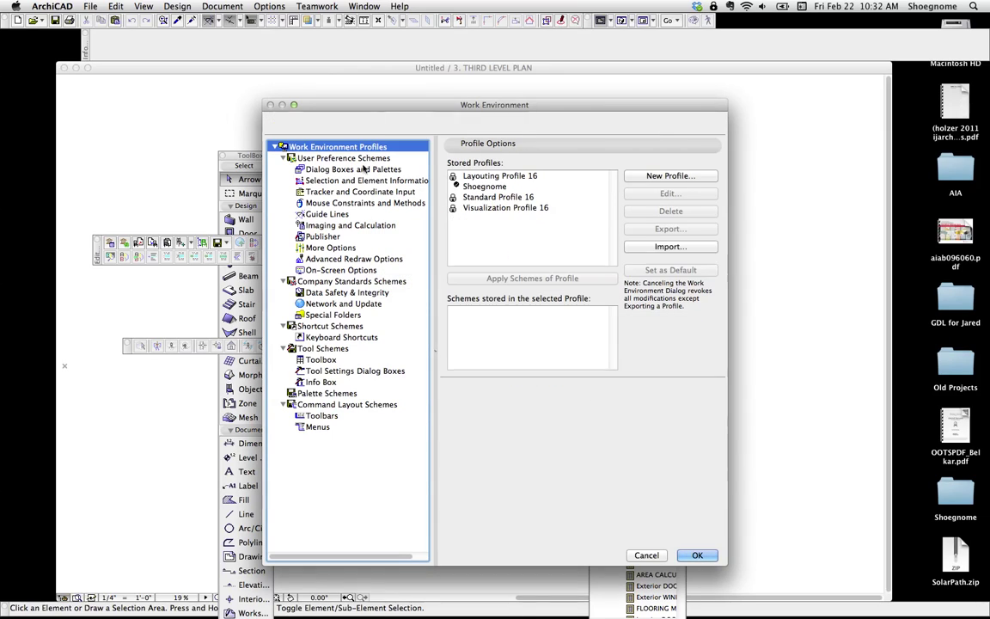
{"action": "left_click", "coordinate": [484, 186]}
{"action": "left_click", "coordinate": [348, 169]}
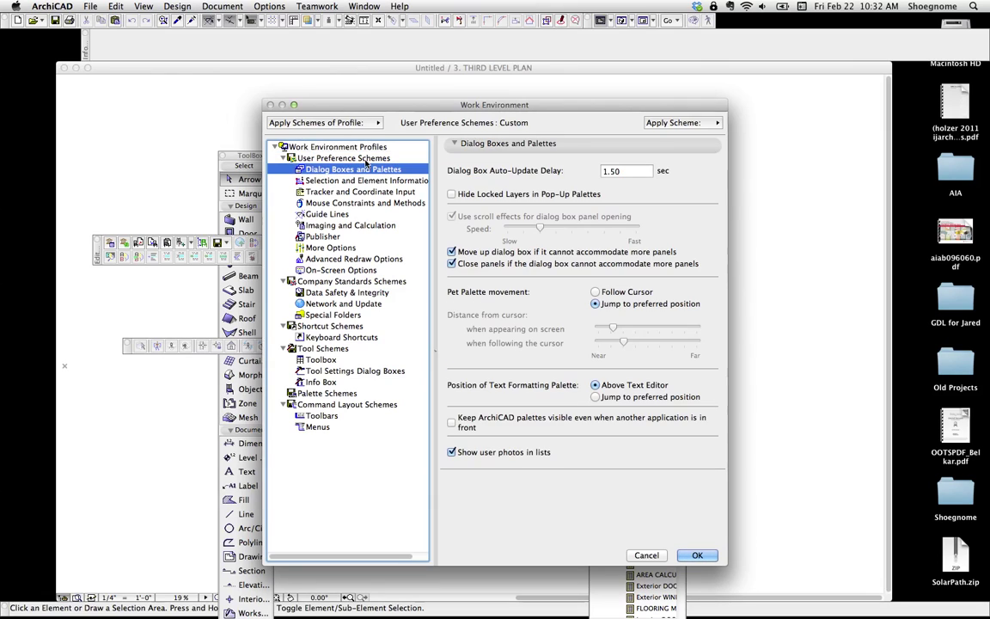
{"action": "left_click", "coordinate": [344, 158]}
{"action": "left_click", "coordinate": [497, 188]}
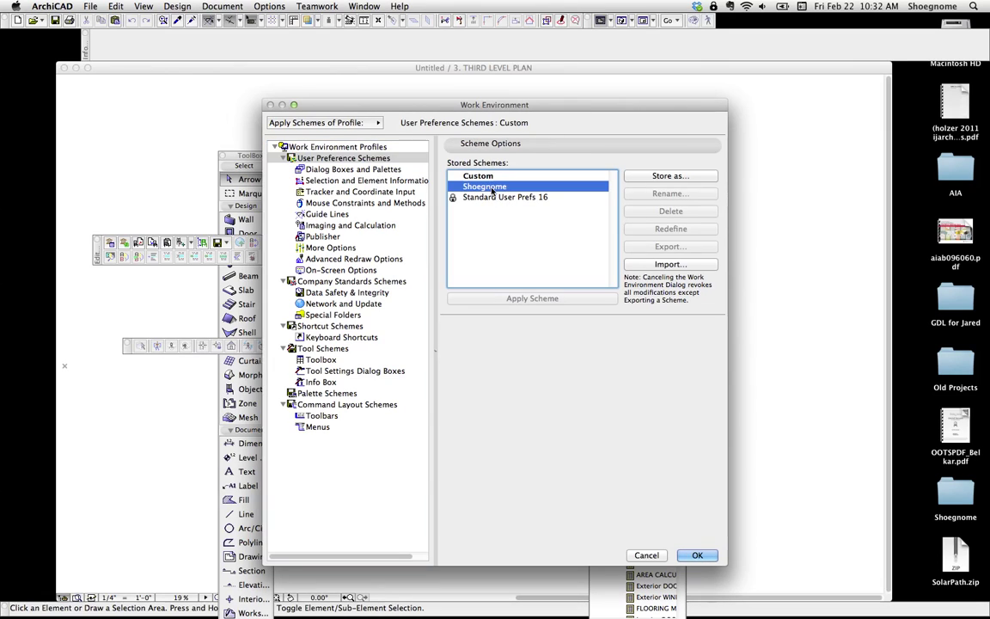
{"action": "left_click", "coordinate": [581, 299]}
{"action": "left_click", "coordinate": [585, 264]}
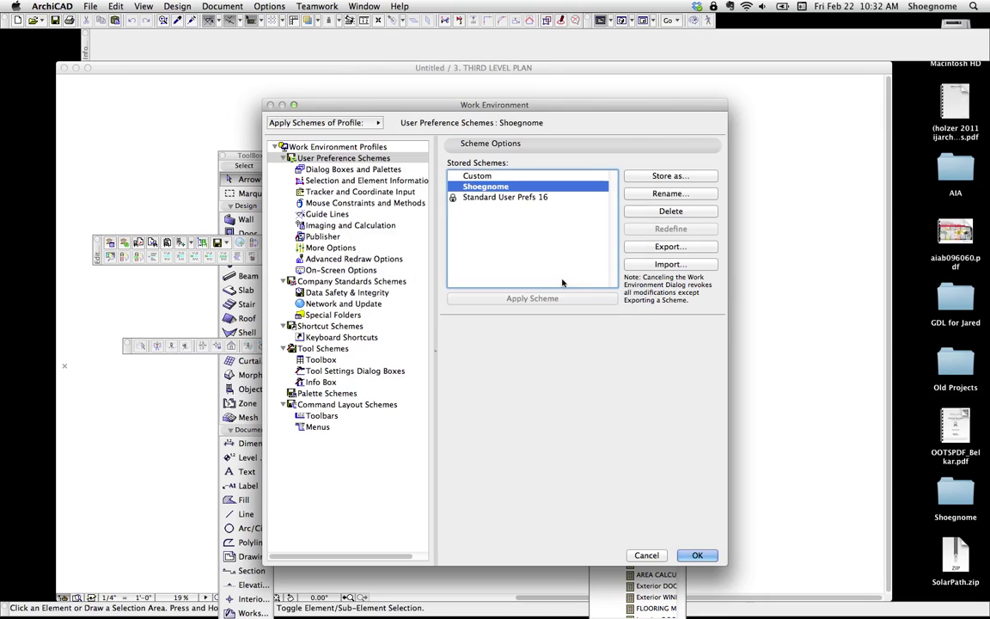
Step: Apply the Shoegnome tool scheme and return to Work Environment Profiles
{"action": "left_click", "coordinate": [336, 282]}
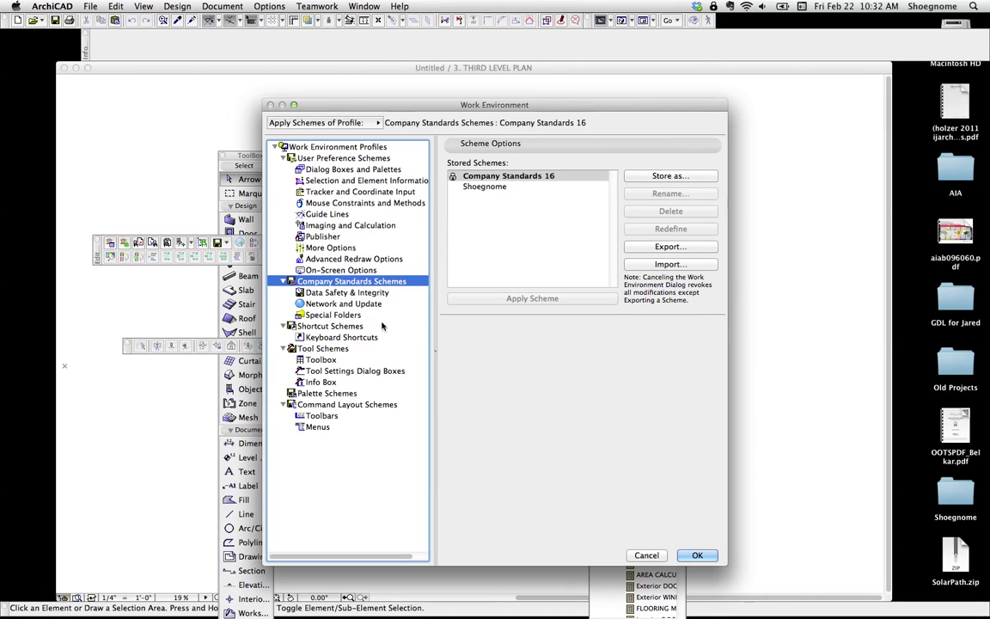
{"action": "left_click", "coordinate": [334, 349]}
{"action": "left_click", "coordinate": [485, 187]}
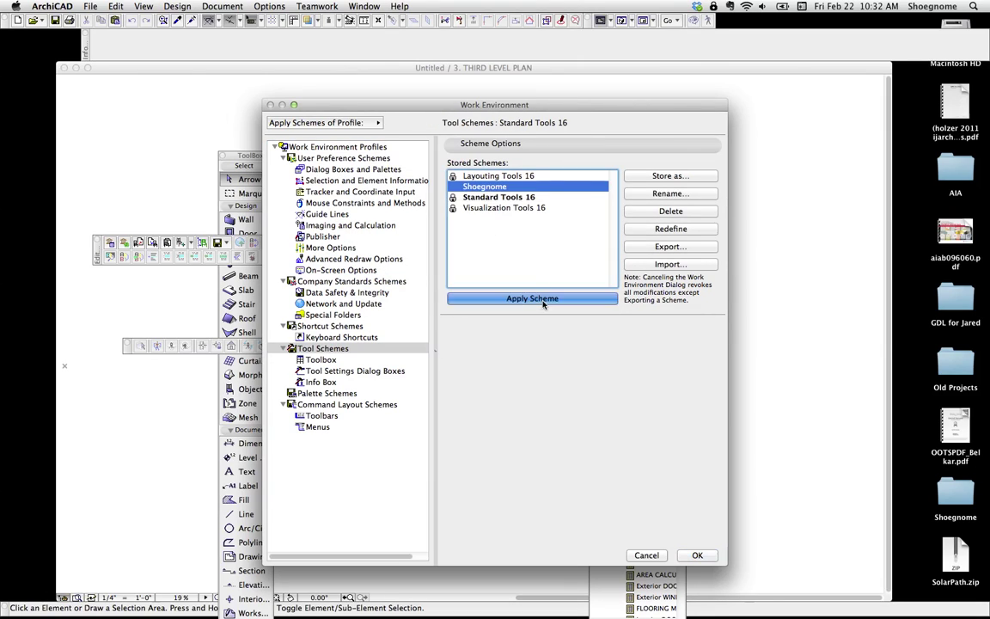
{"action": "left_click", "coordinate": [541, 298]}
{"action": "left_click", "coordinate": [583, 264]}
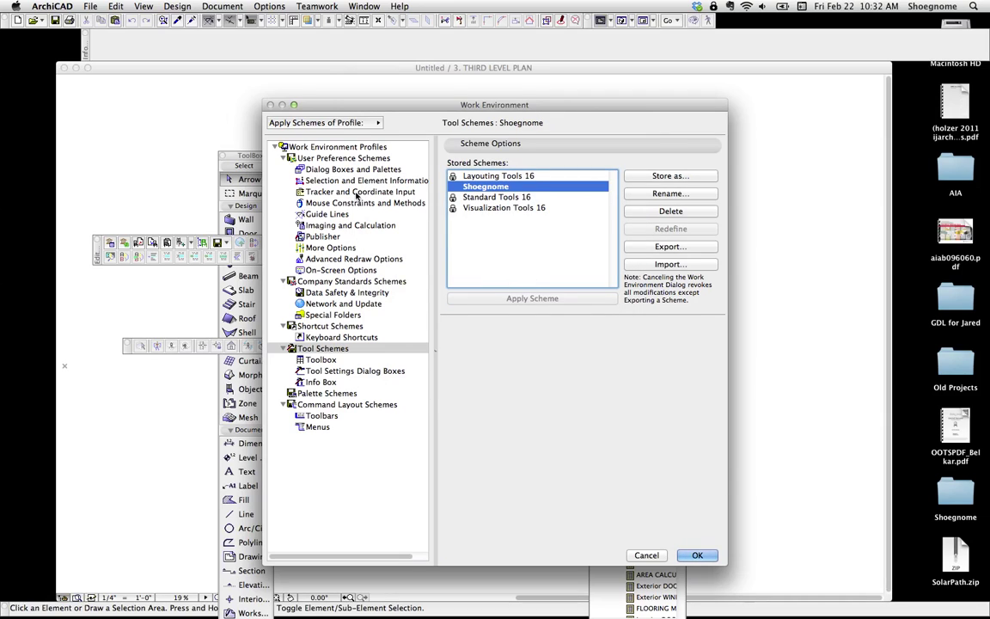
{"action": "left_click", "coordinate": [330, 148]}
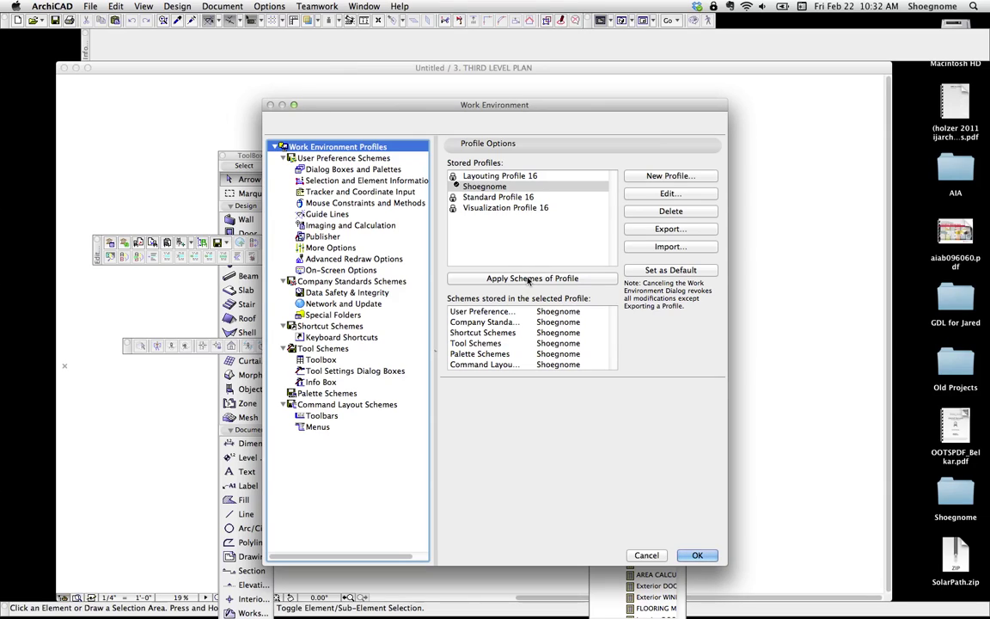
Step: Apply all schemes of the Shoegnome profile and close Work Environment with OK
{"action": "left_click", "coordinate": [492, 186]}
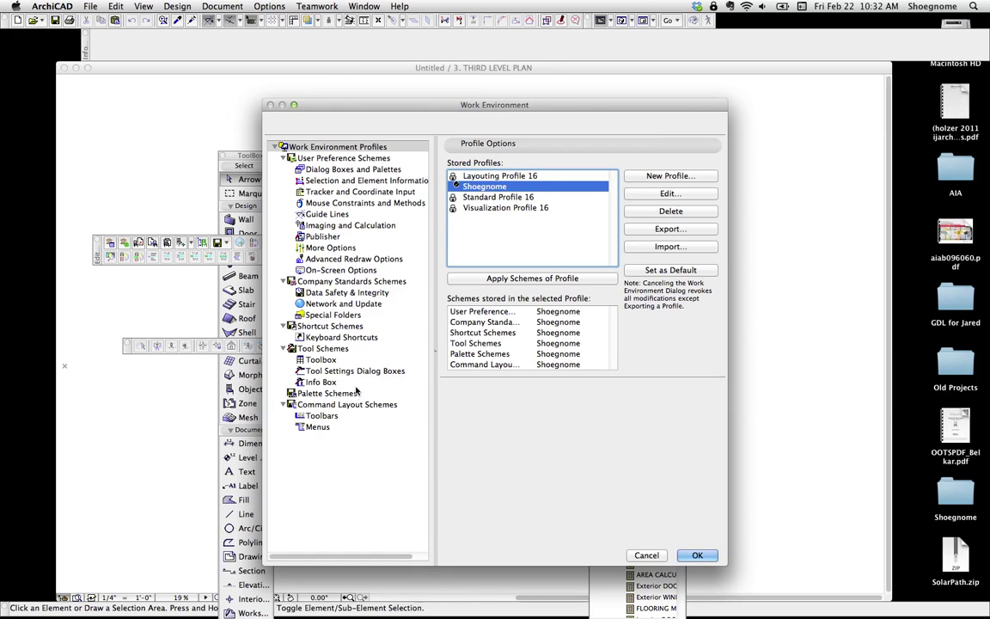
{"action": "left_click", "coordinate": [517, 280]}
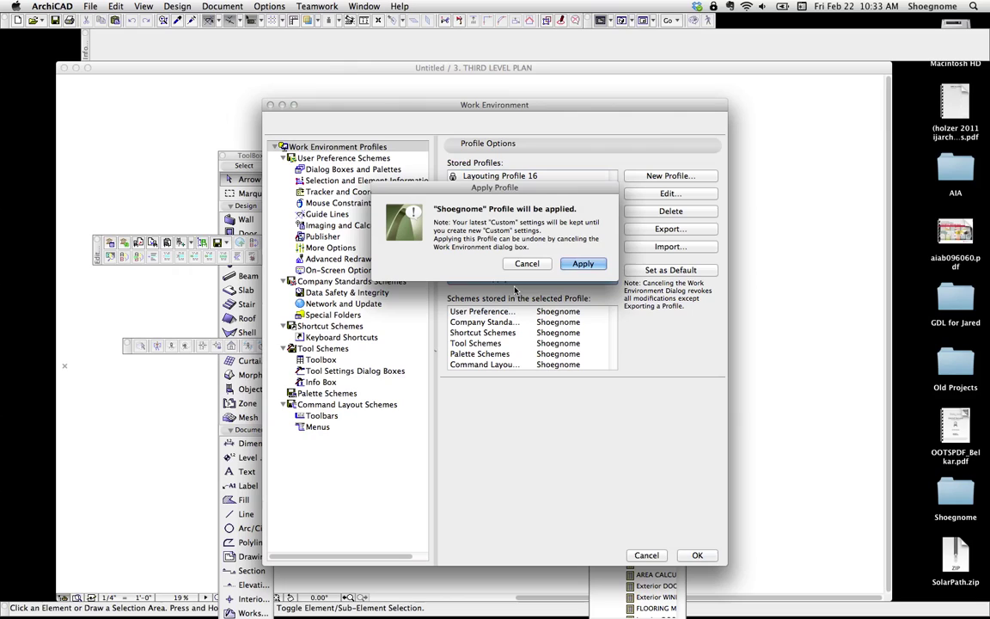
{"action": "left_click", "coordinate": [584, 263]}
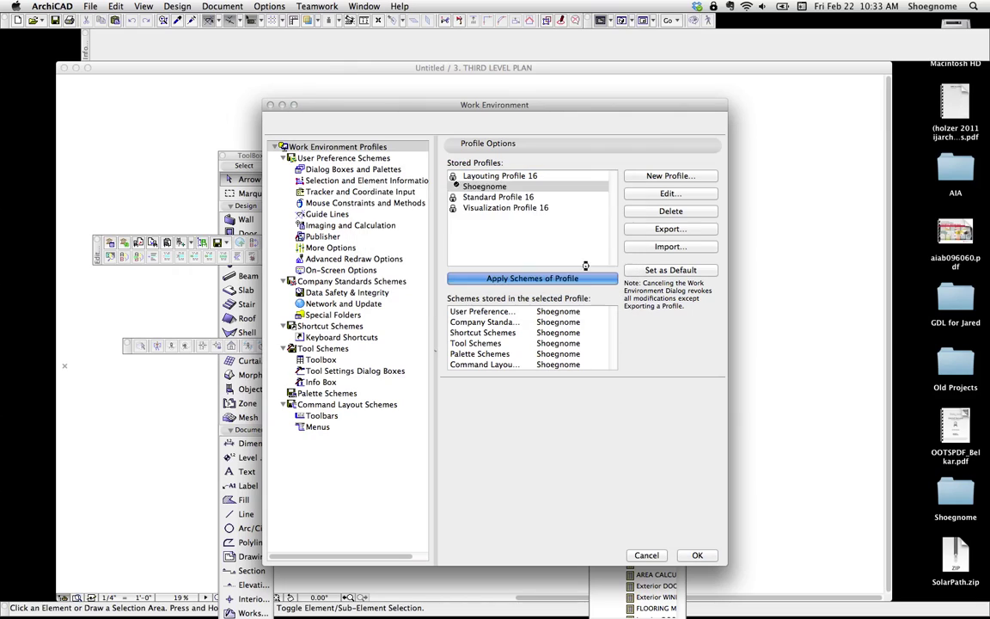
{"action": "left_click", "coordinate": [695, 556]}
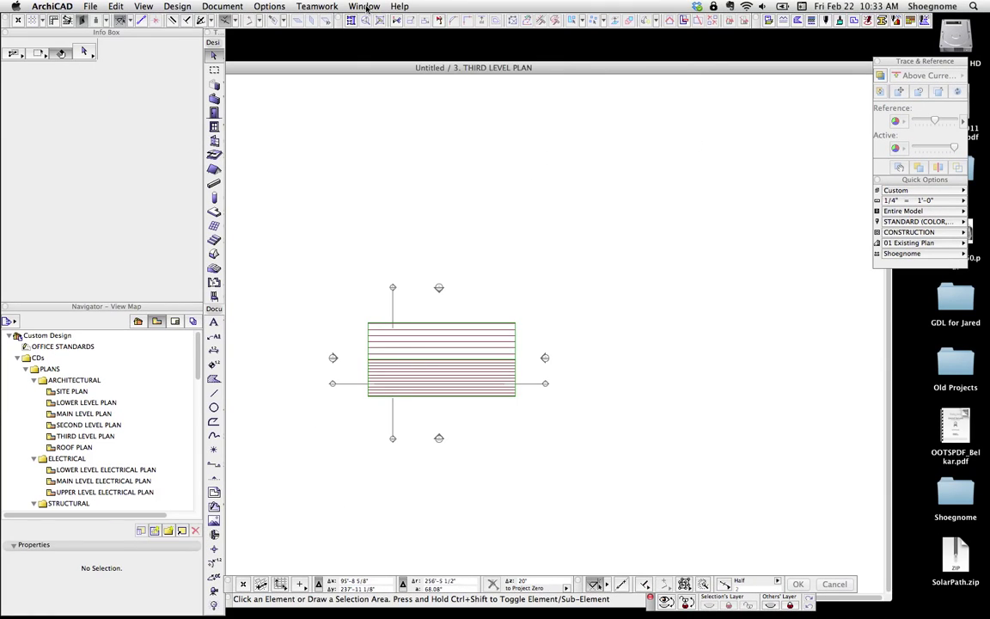
Step: Reopen Work Environment, glance at Mouse Constraints, Publisher and More Options, and return to Work Environment Profiles
{"action": "left_click", "coordinate": [332, 6]}
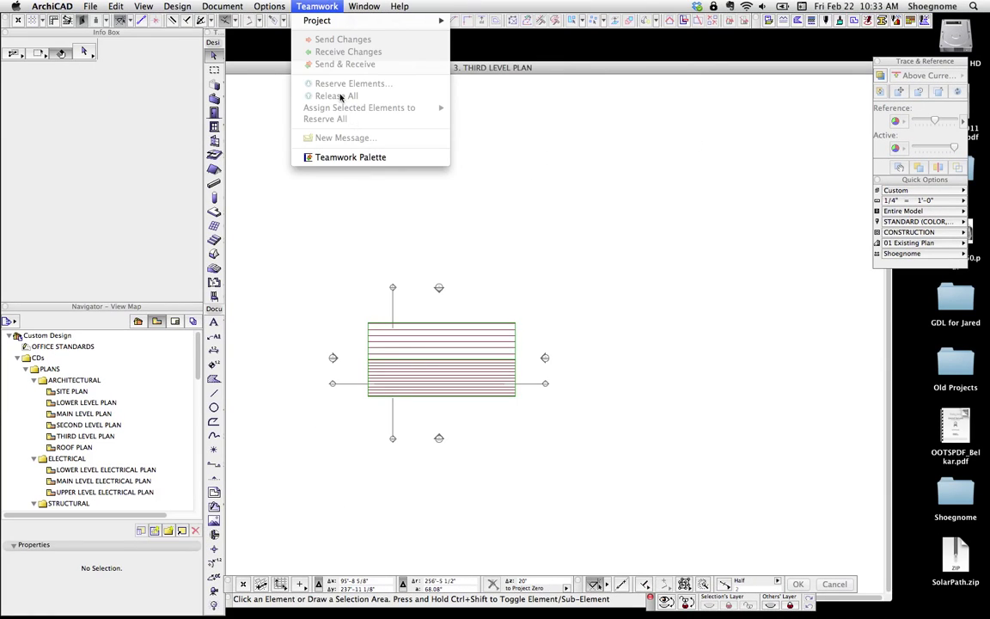
{"action": "mouse_move", "coordinate": [320, 145]}
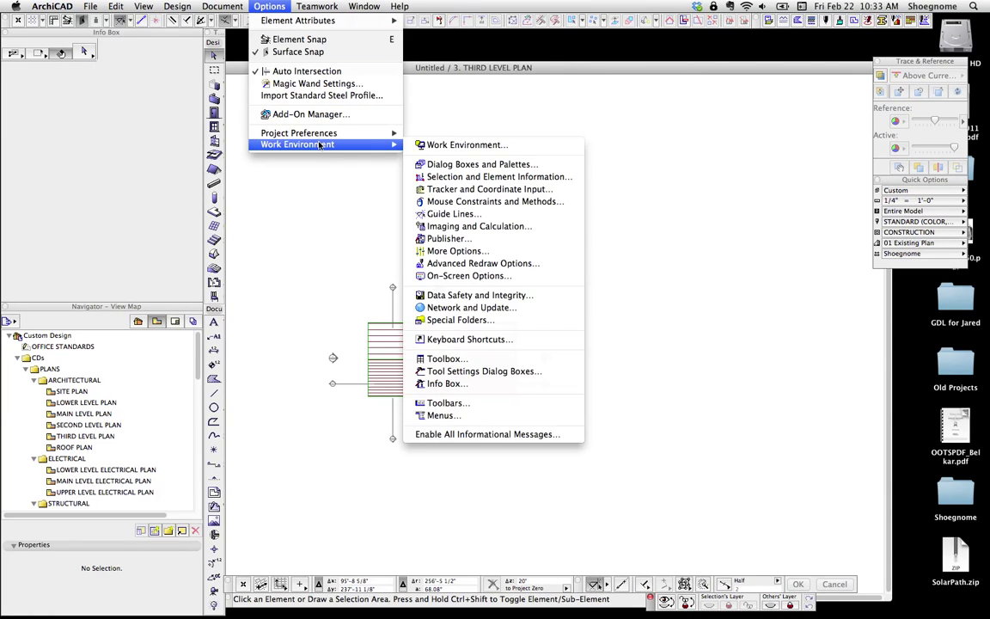
{"action": "left_click", "coordinate": [492, 144]}
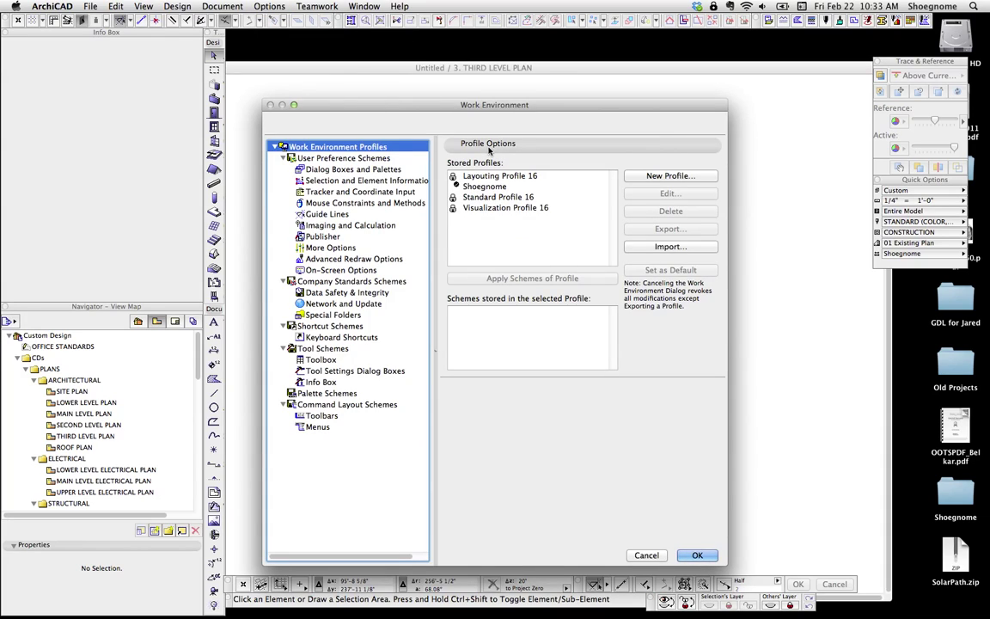
{"action": "left_click", "coordinate": [335, 203]}
{"action": "left_click", "coordinate": [322, 236]}
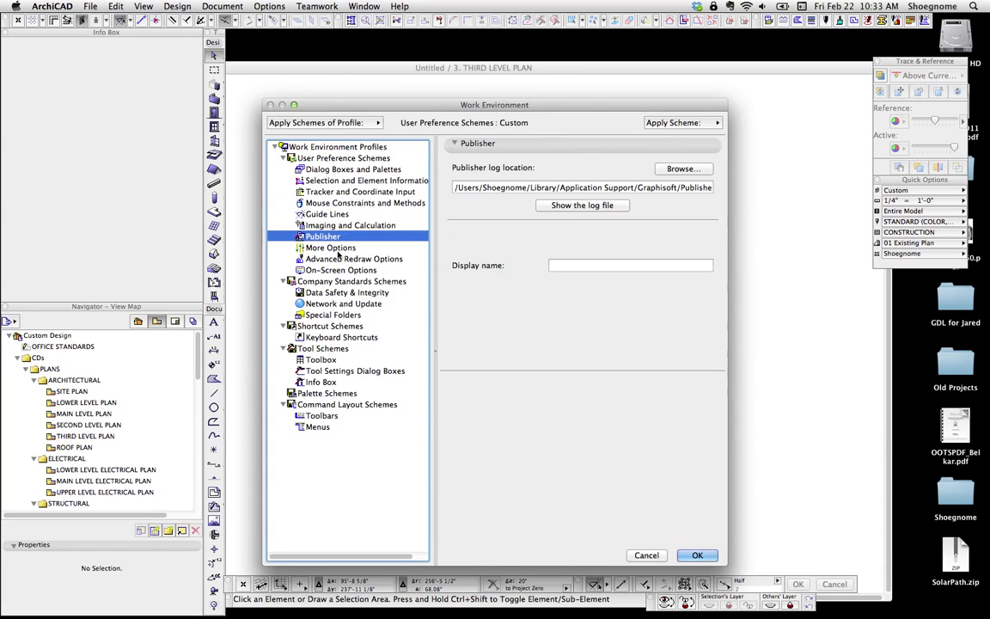
{"action": "left_click", "coordinate": [330, 247]}
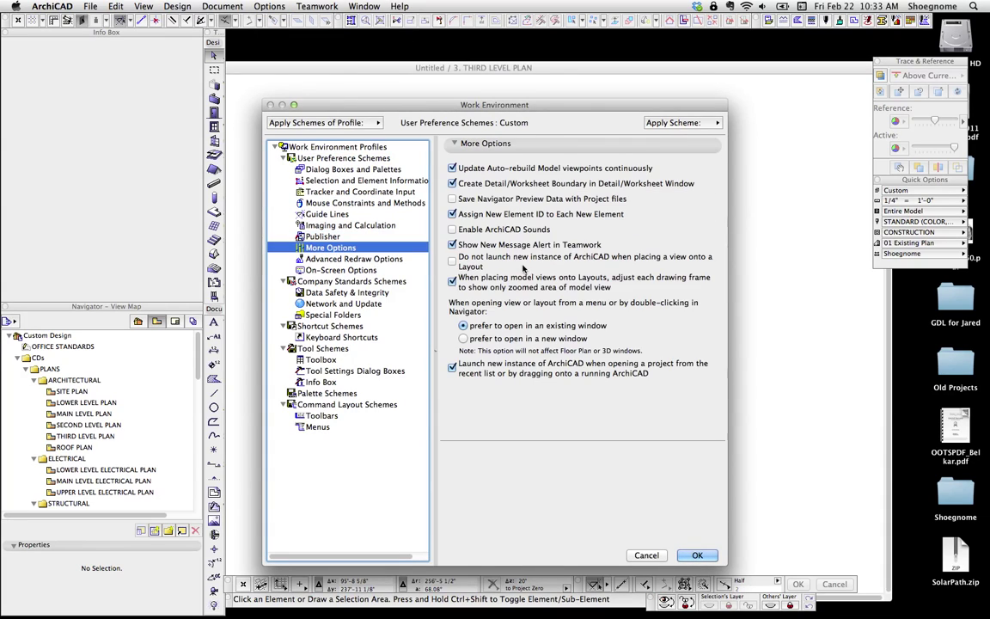
{"action": "left_click", "coordinate": [314, 147]}
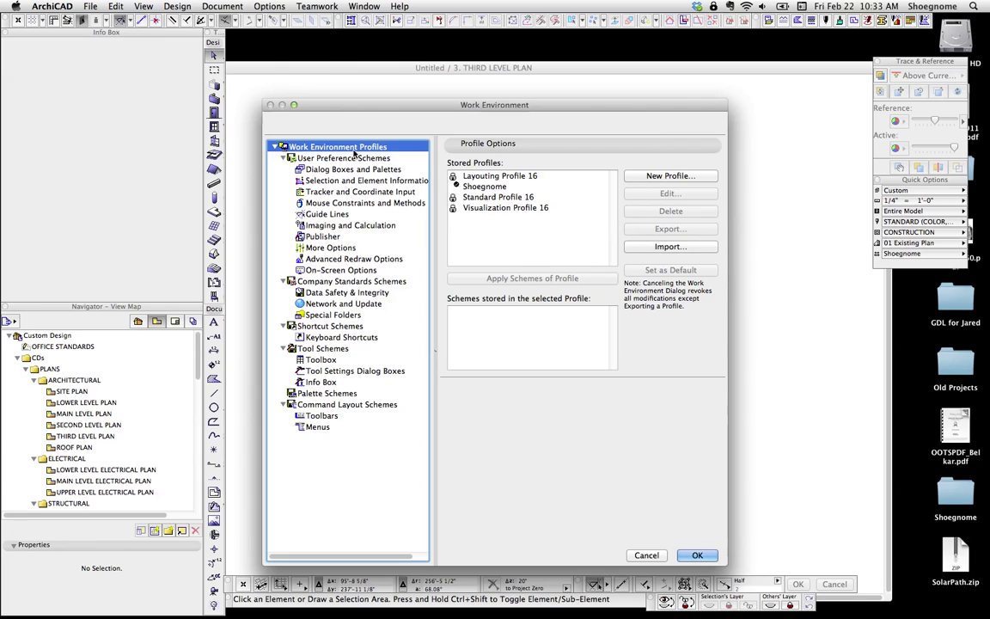
{"action": "left_click", "coordinate": [351, 160]}
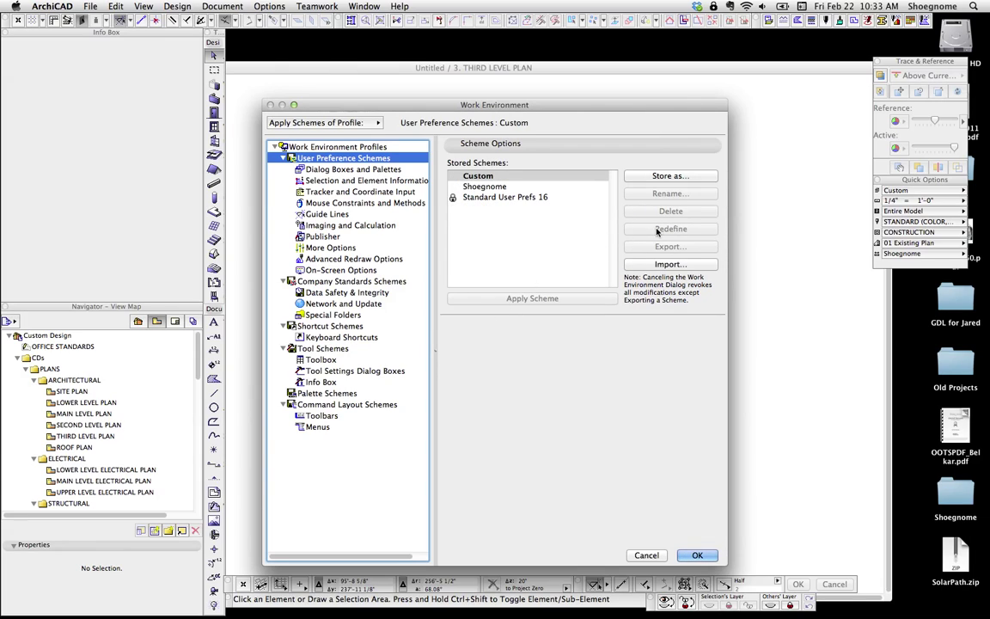
{"action": "left_click", "coordinate": [316, 147]}
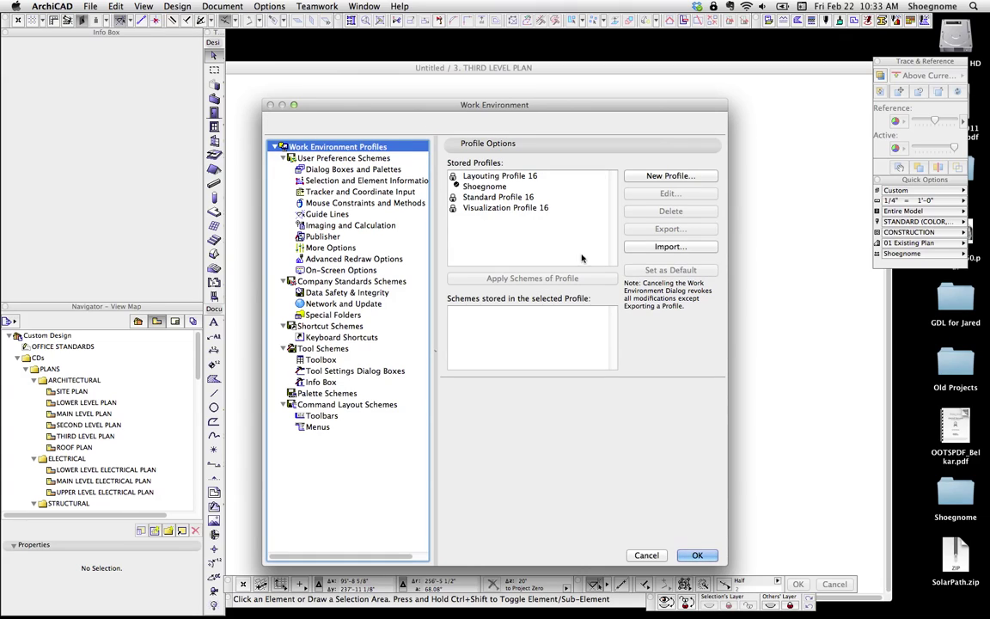
Step: Start a profile import and choose the desktop Shoegnome folder as the source
{"action": "left_click", "coordinate": [655, 248]}
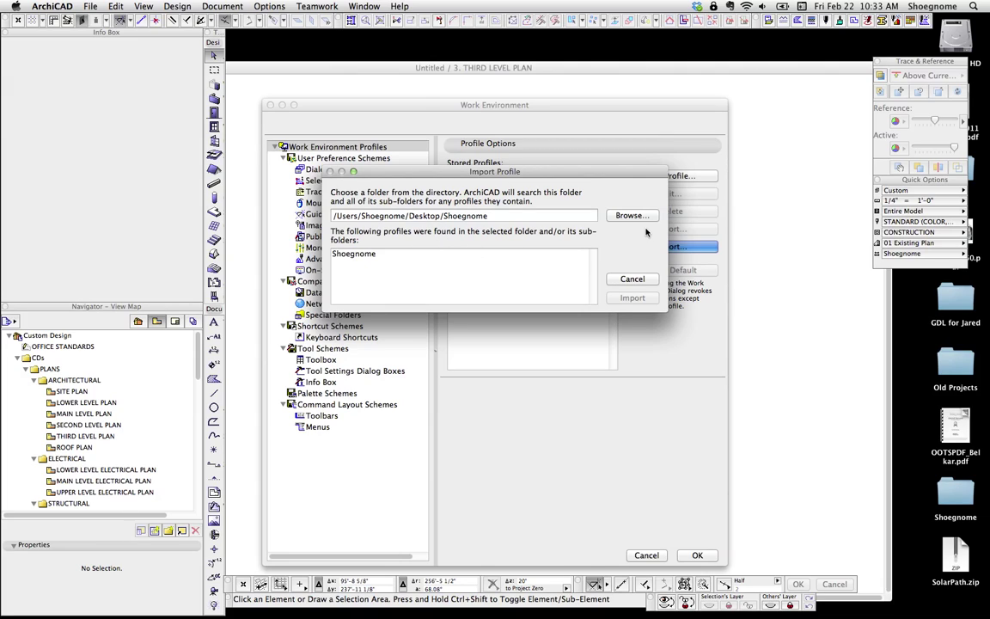
{"action": "left_click", "coordinate": [633, 216]}
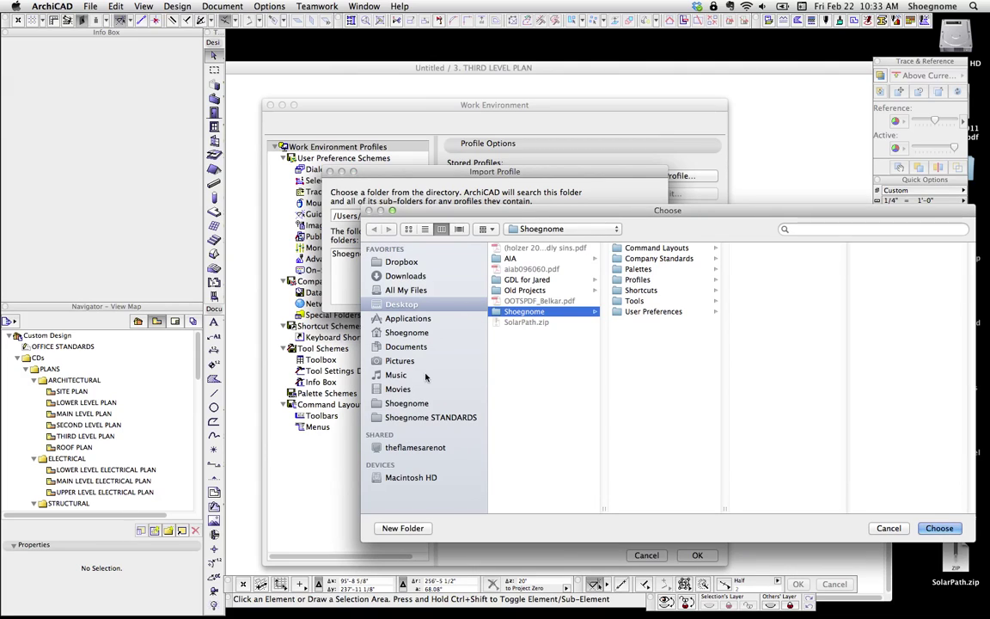
{"action": "left_click_drag", "start_coordinate": [629, 215], "coordinate": [538, 162]}
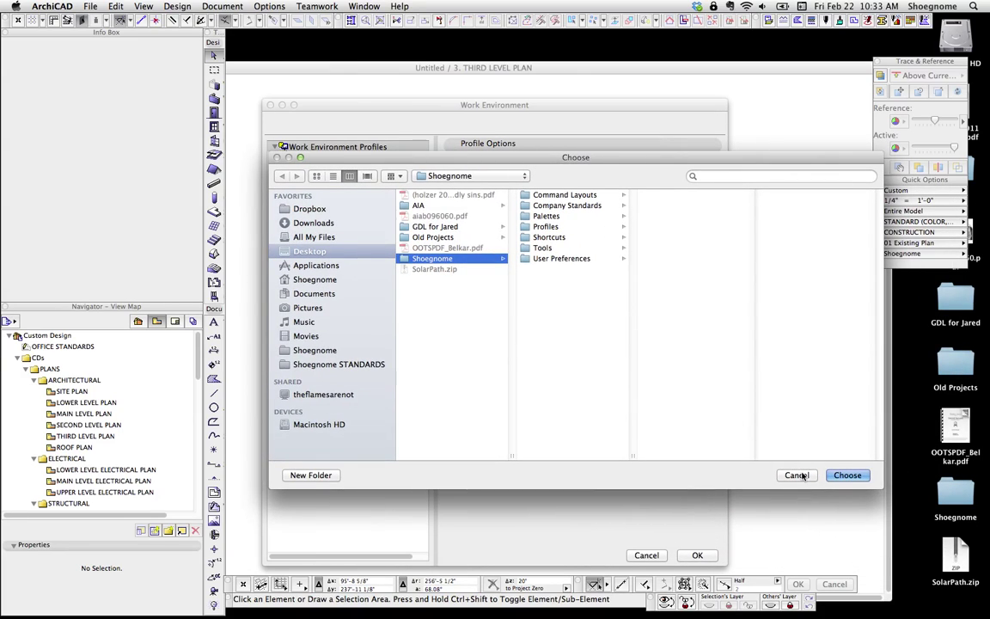
{"action": "left_click_drag", "start_coordinate": [616, 167], "coordinate": [608, 293]}
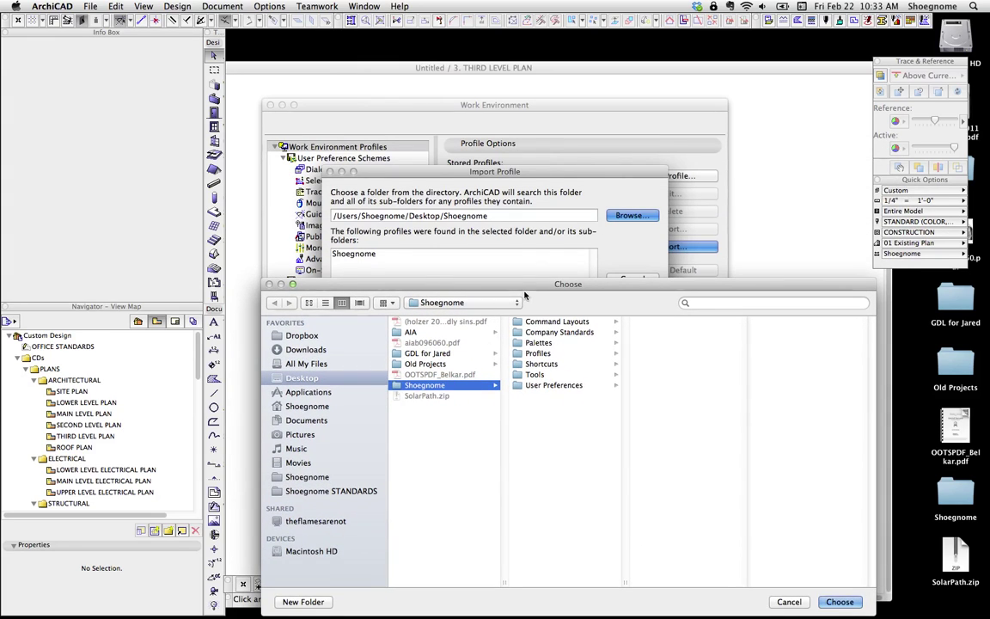
{"action": "left_click_drag", "start_coordinate": [524, 296], "coordinate": [482, 123]}
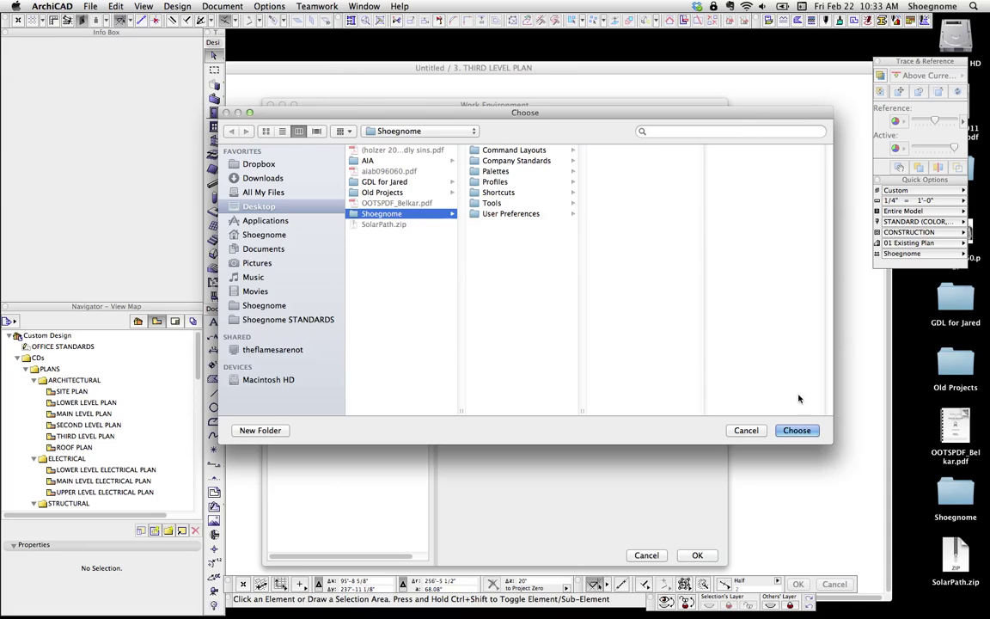
{"action": "left_click", "coordinate": [795, 429]}
Step: Select the Shoegnome profile and import it
{"action": "left_click", "coordinate": [365, 256]}
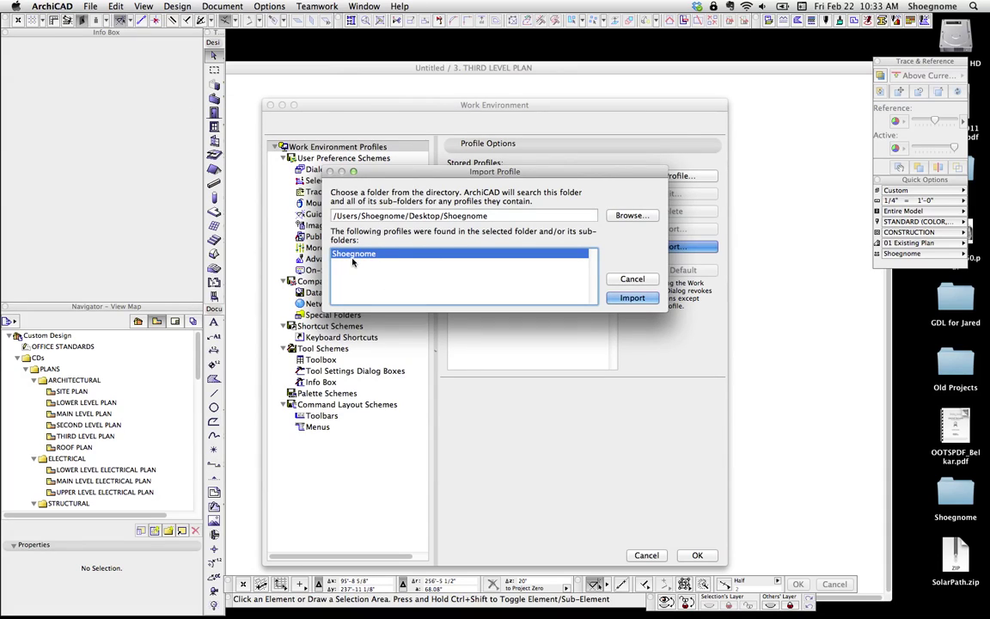
{"action": "left_click_drag", "start_coordinate": [435, 175], "coordinate": [436, 282]}
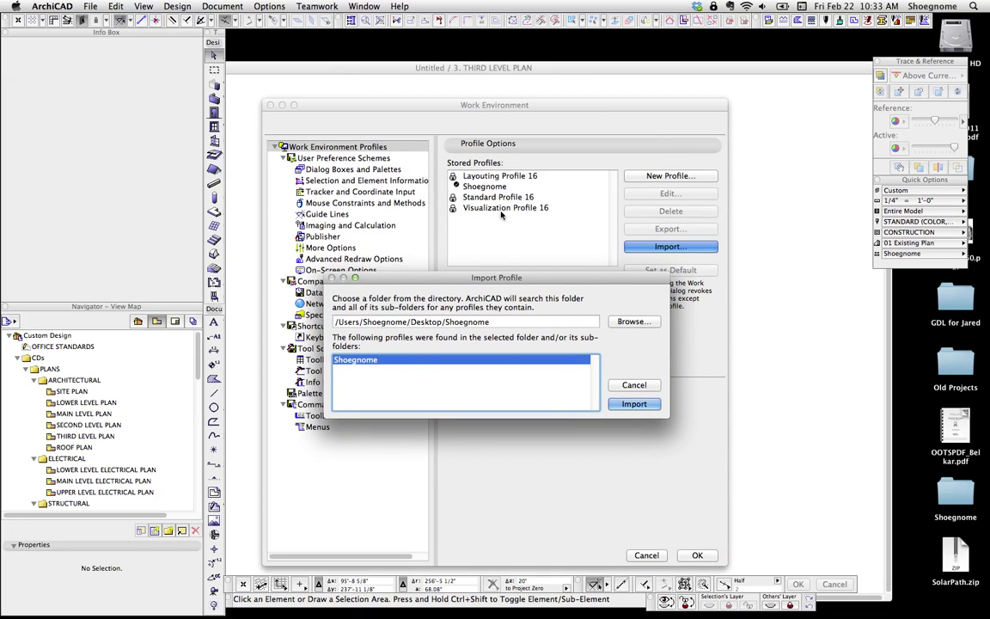
{"action": "key", "text": "Return"}
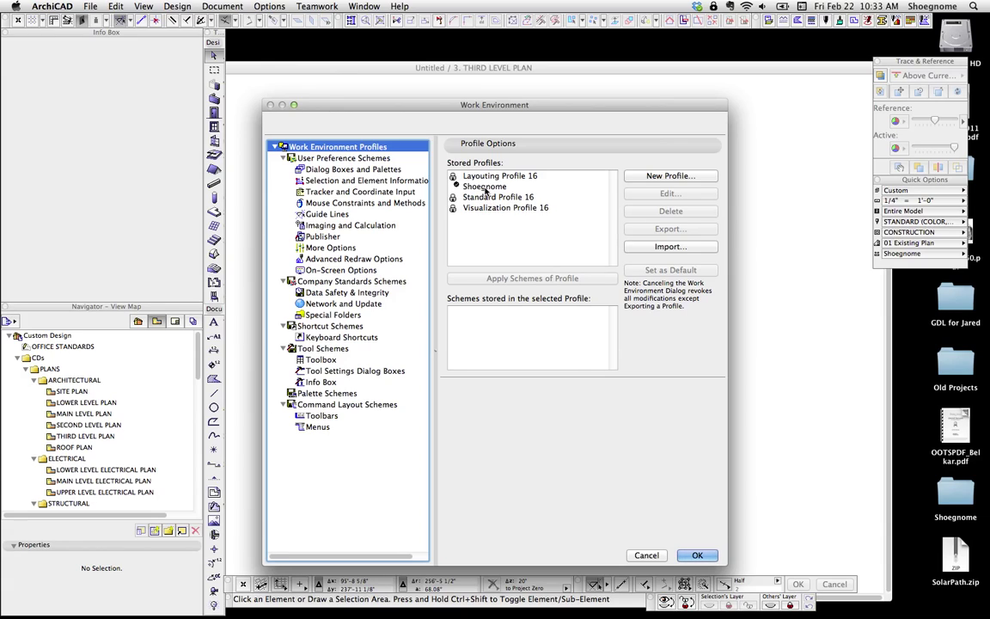
Step: Review the Shoegnome profile's stored schemes, including Company Standards, then return to Stored Profiles
{"action": "left_click", "coordinate": [484, 186]}
{"action": "left_click", "coordinate": [412, 281]}
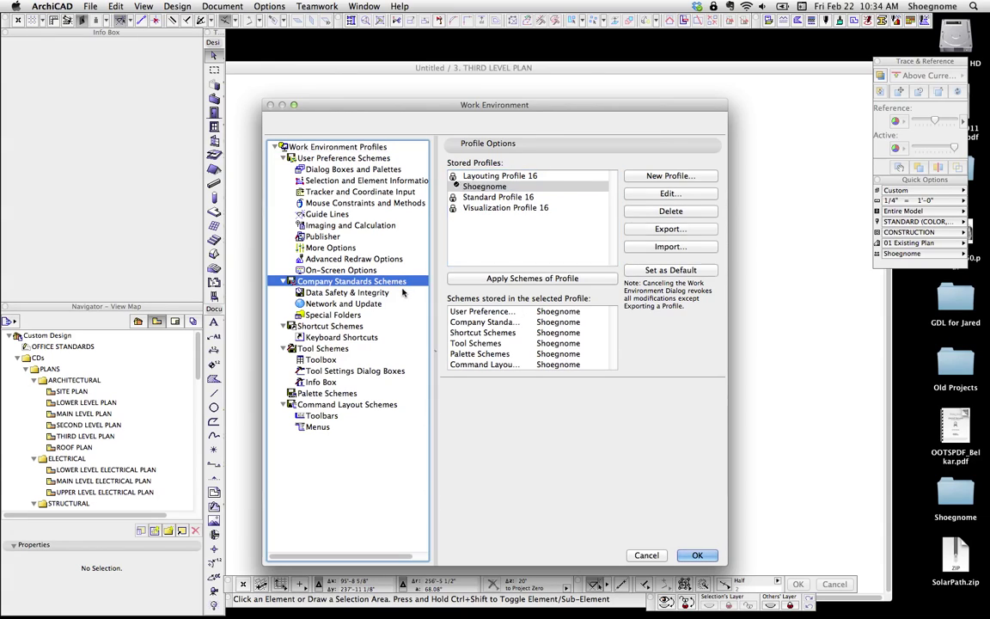
{"action": "left_click", "coordinate": [352, 147]}
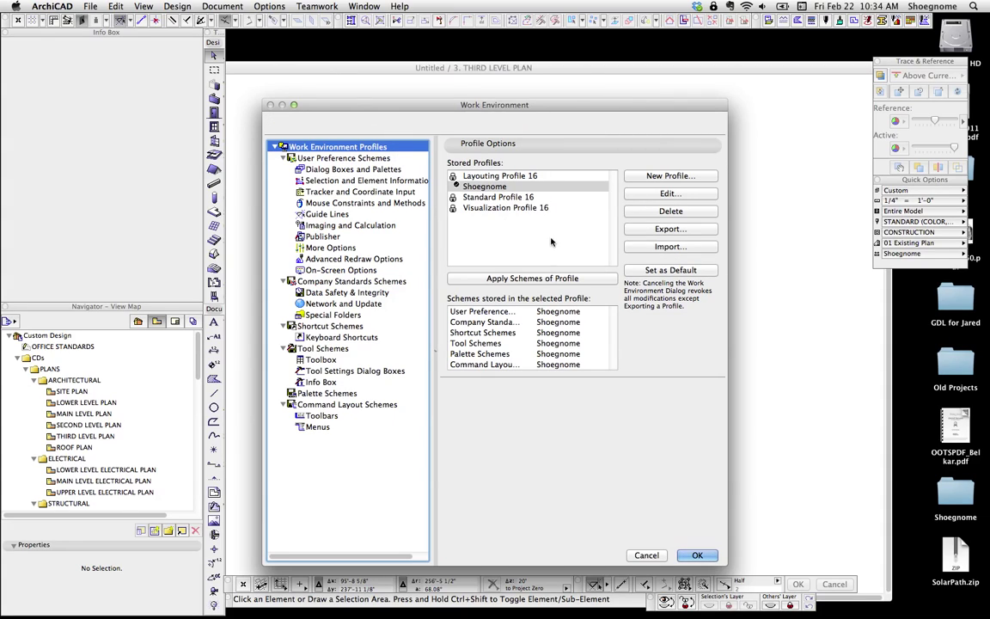
Step: Export the Shoegnome profile as a folder named Shoegnome on the Desktop
{"action": "left_click", "coordinate": [653, 248]}
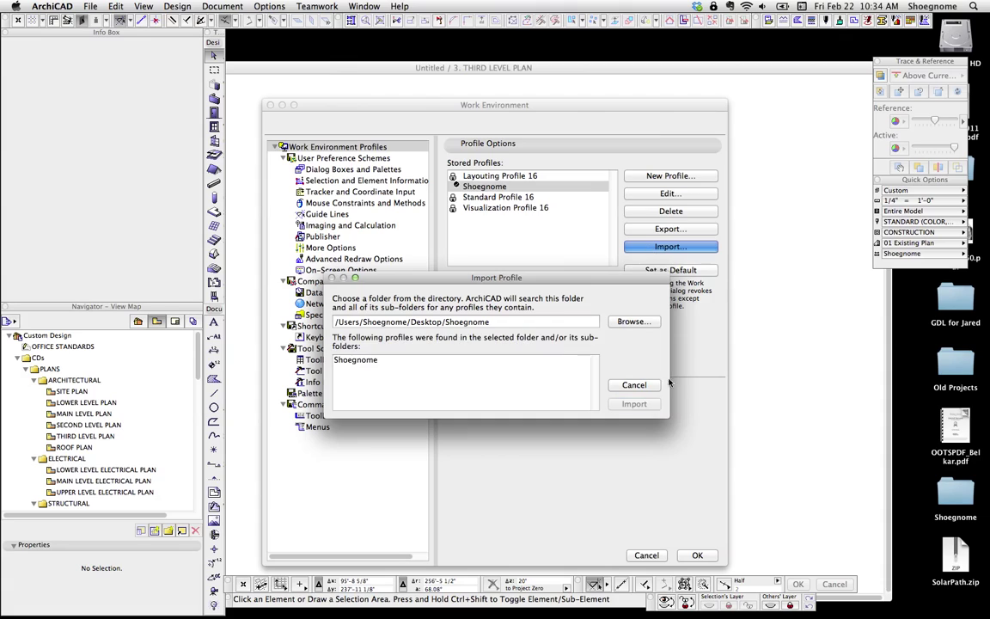
{"action": "left_click", "coordinate": [634, 384]}
{"action": "left_click", "coordinate": [667, 229]}
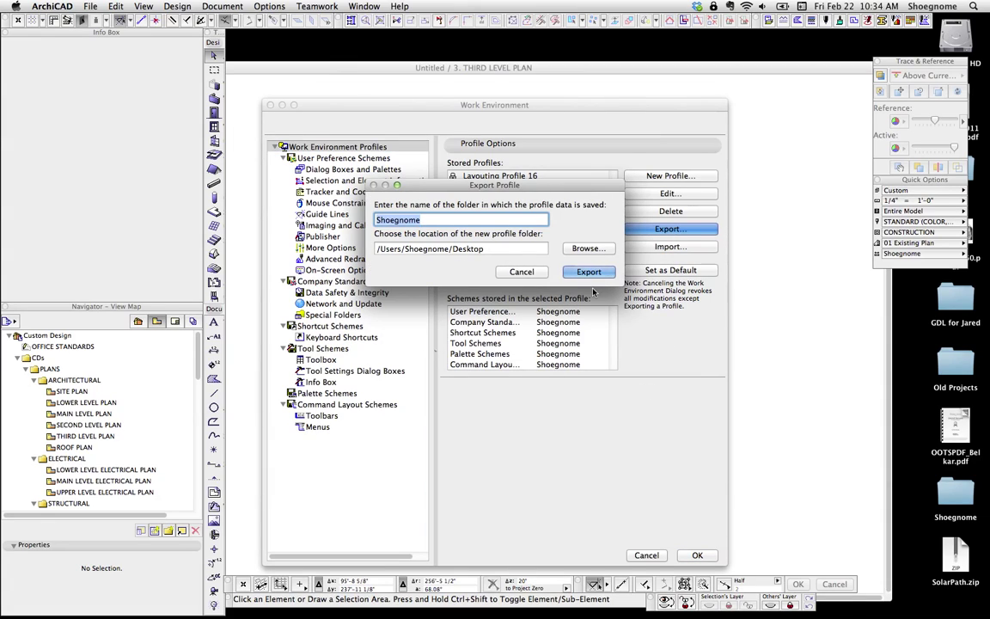
{"action": "key", "text": "Return"}
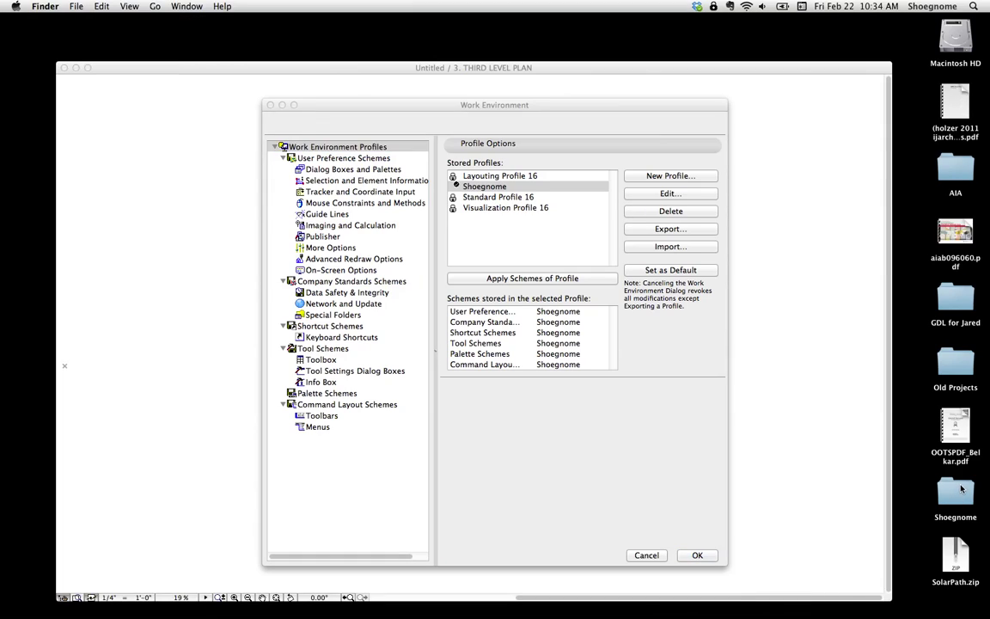
Step: Inspect the Shoegnome folder's Command Layouts through User Preferences subfolders, then close it and return to ArchiCAD
{"action": "key", "text": "super+o"}
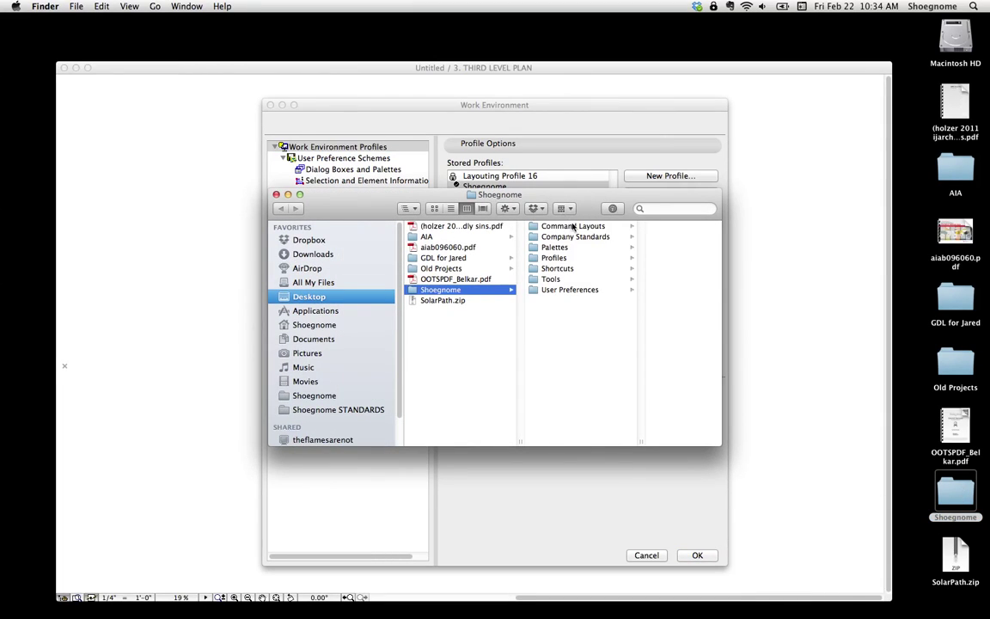
{"action": "left_click", "coordinate": [573, 226]}
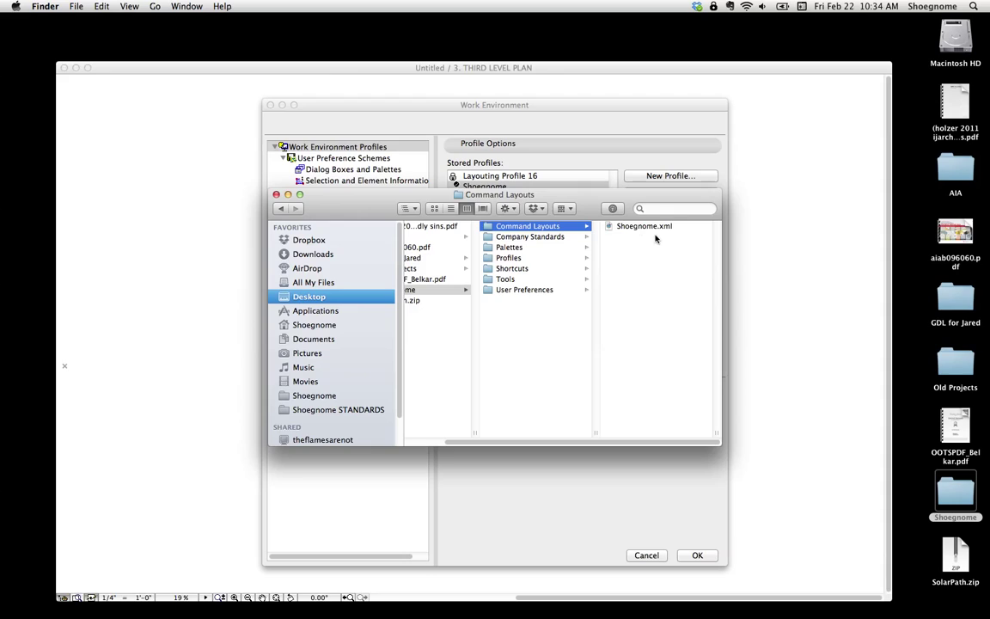
{"action": "left_click", "coordinate": [540, 236]}
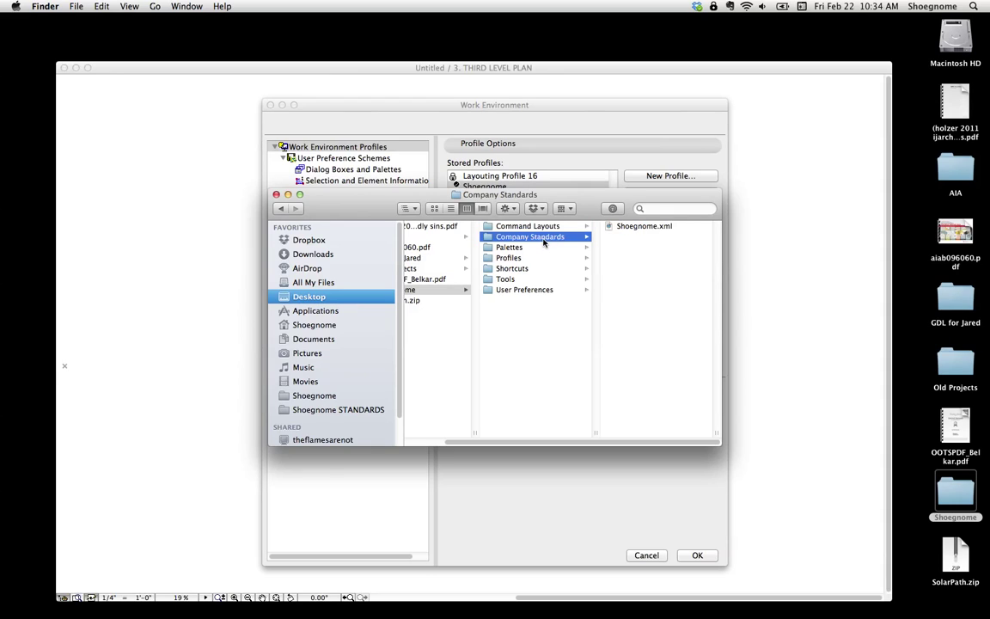
{"action": "left_click", "coordinate": [523, 248]}
{"action": "left_click", "coordinate": [524, 258]}
{"action": "left_click", "coordinate": [520, 279]}
{"action": "left_click", "coordinate": [526, 290]}
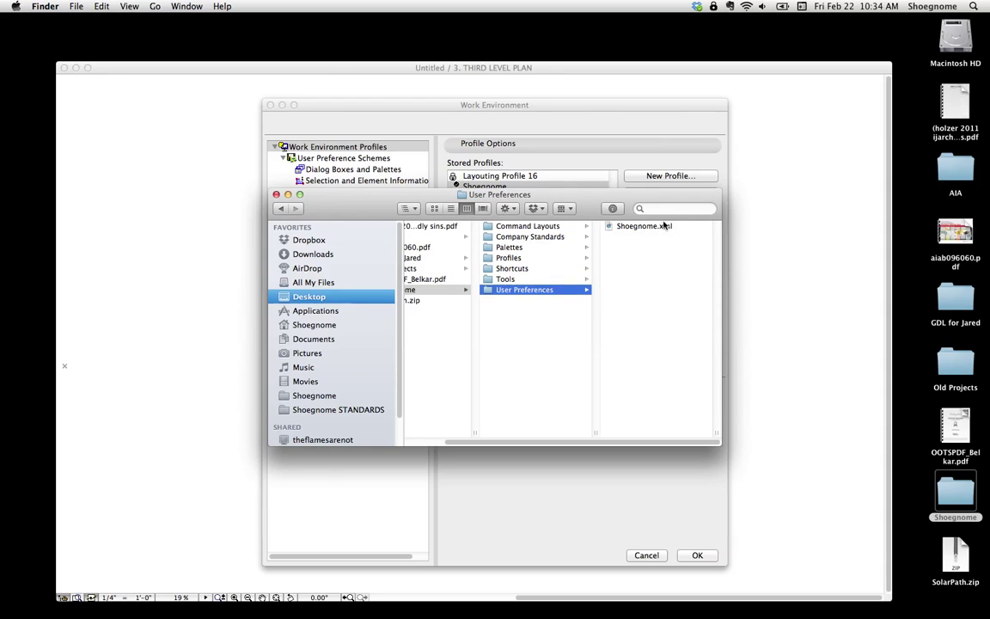
{"action": "left_click", "coordinate": [276, 194]}
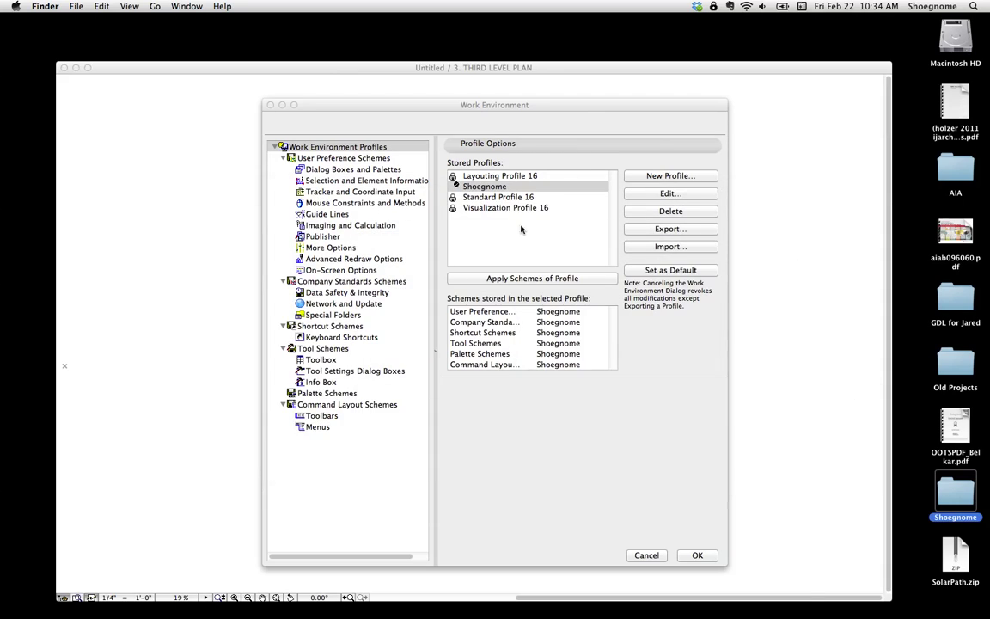
{"action": "left_click", "coordinate": [532, 229]}
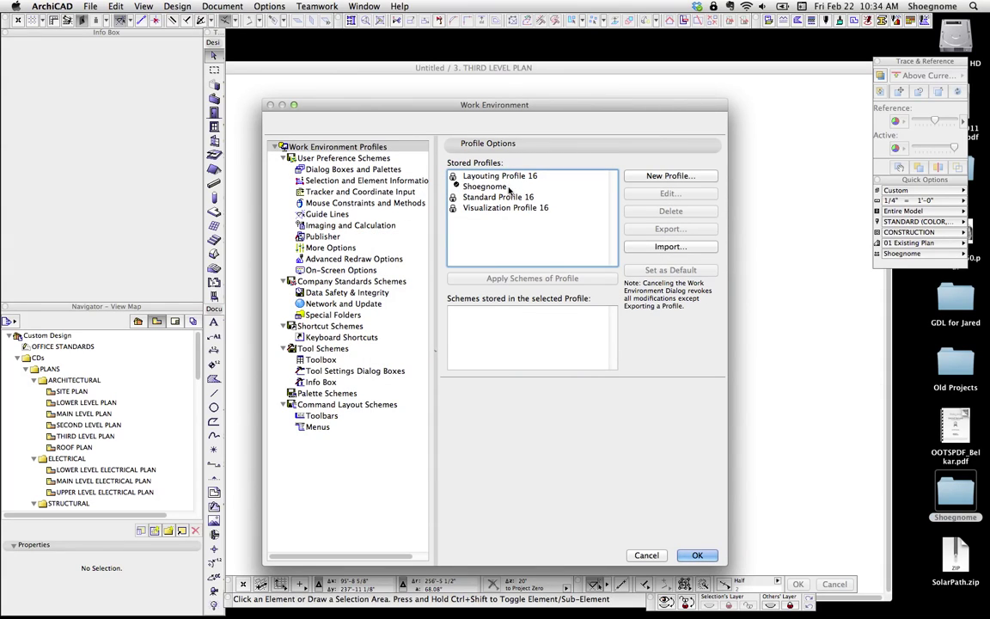
Step: Confirm the Shoegnome profile stores the Shoegnome scheme for all six scheme types
{"action": "left_click", "coordinate": [517, 185]}
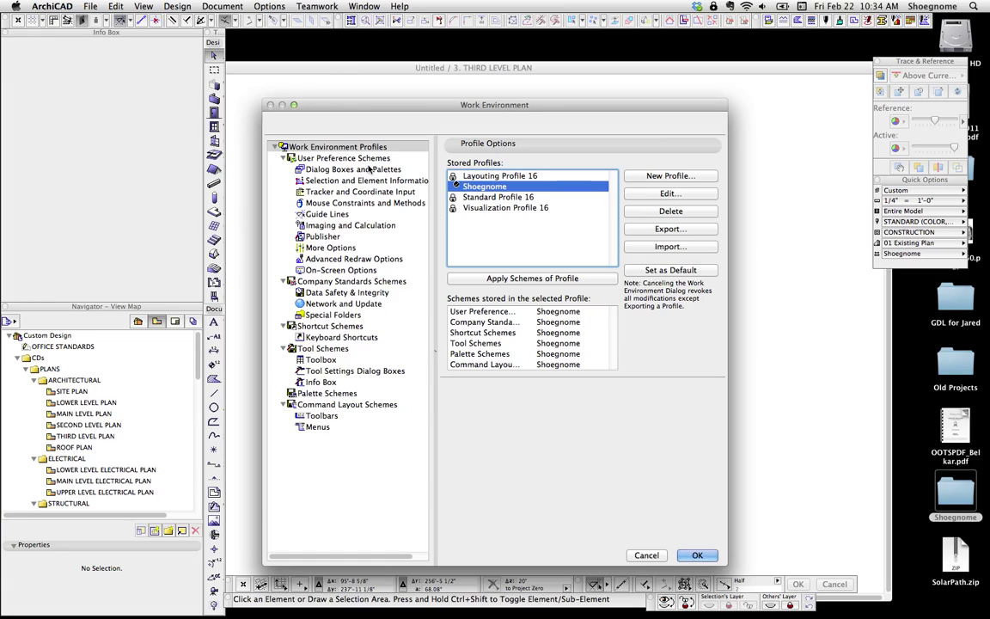
{"action": "left_click", "coordinate": [343, 158]}
{"action": "left_click", "coordinate": [337, 147]}
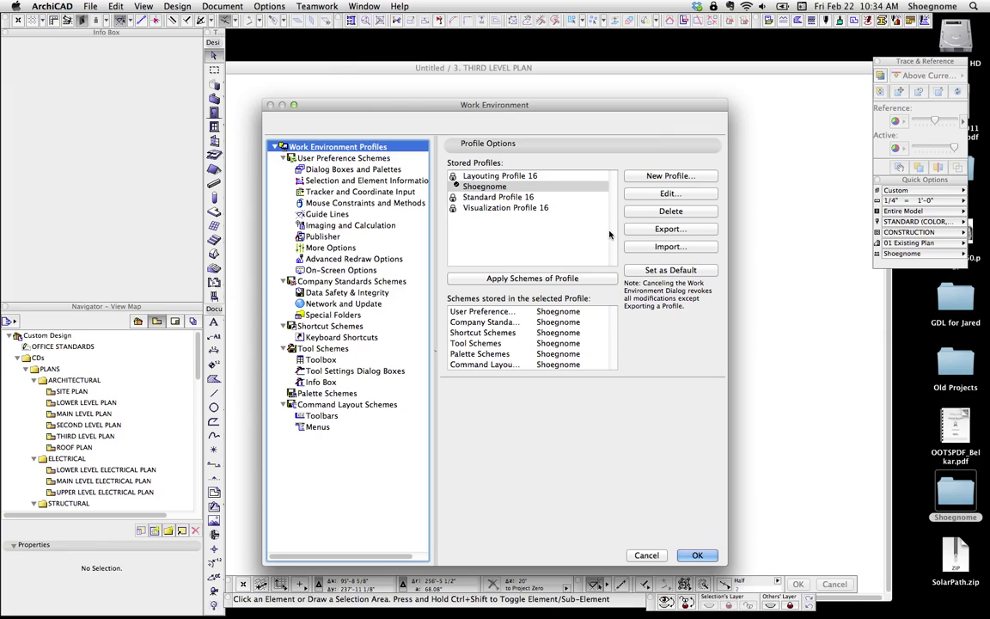
{"action": "left_click", "coordinate": [580, 312]}
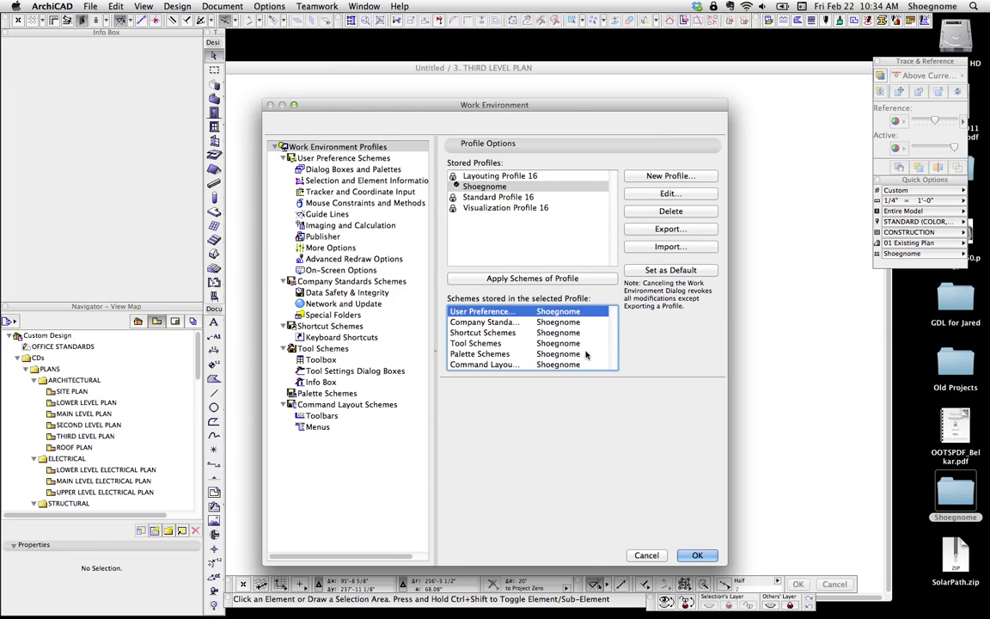